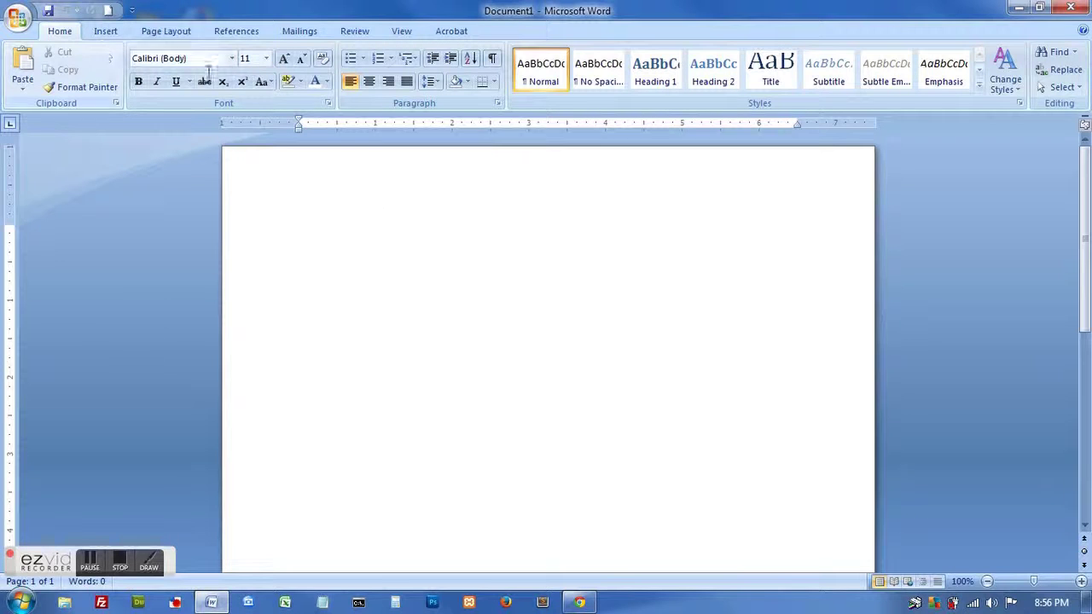
Start adding a new citation source and set its source type to Book
left_click(240, 34)
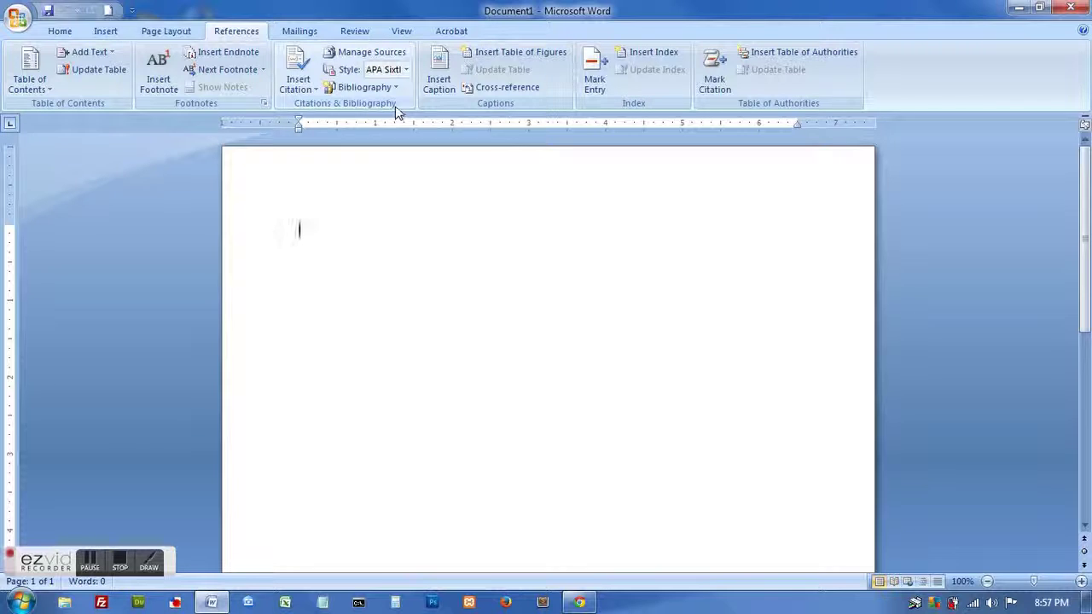
left_click(309, 92)
left_click(329, 107)
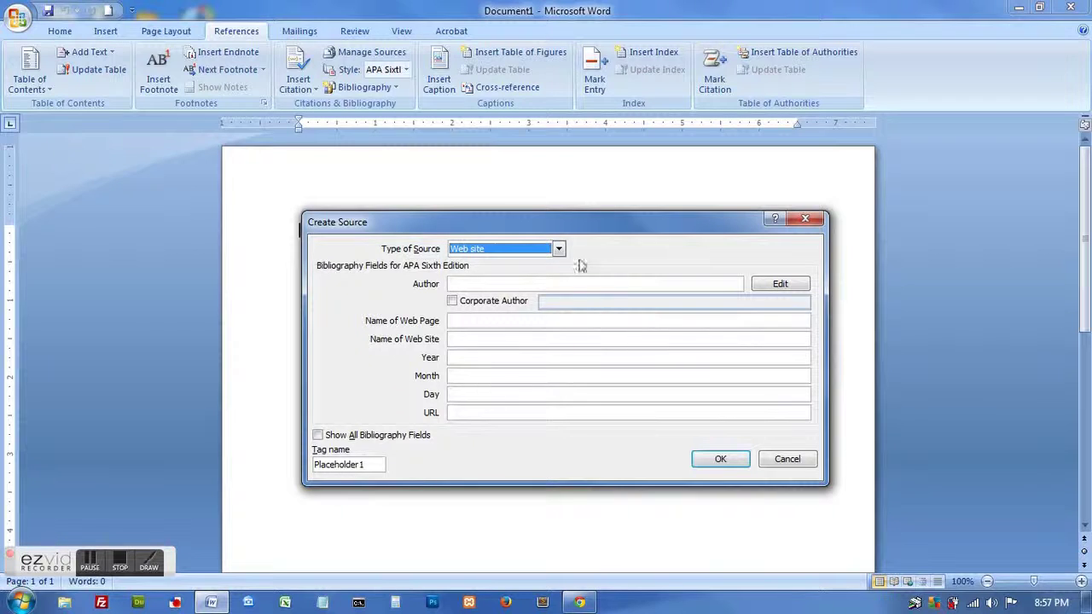
left_click(559, 250)
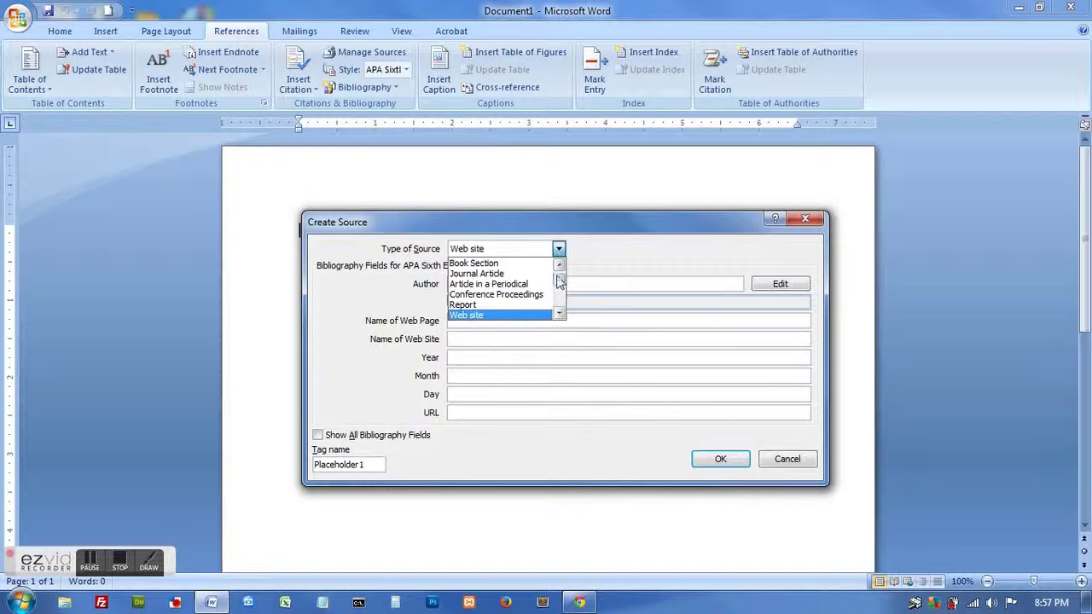
scroll(559, 281, "up", 1)
scroll(559, 315, "down", 4)
scroll(559, 307, "up", 4)
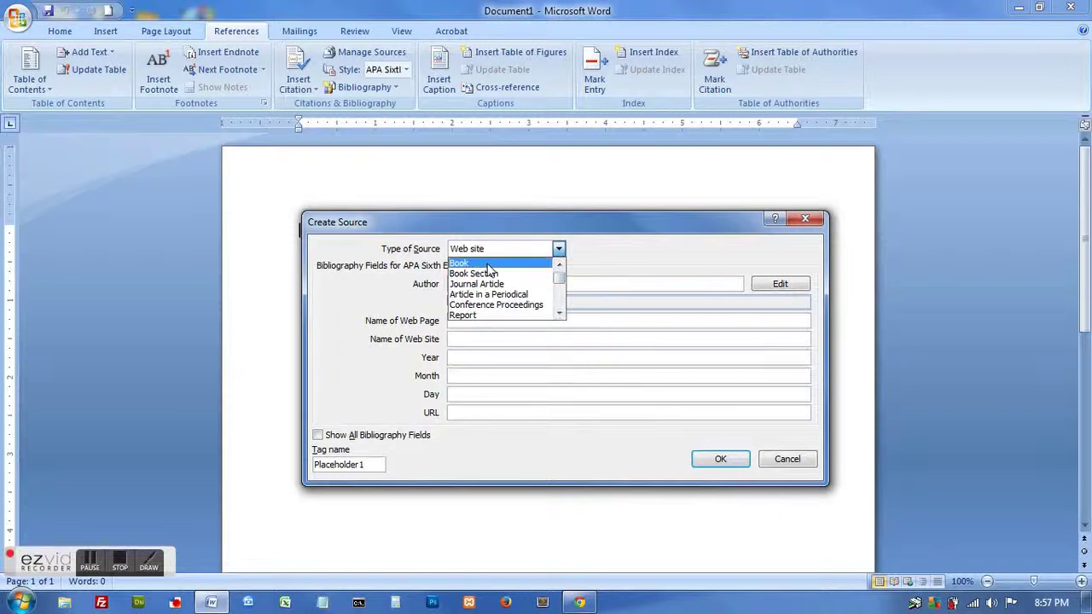
left_click(489, 264)
Enter John Grisham as the book's author through the name editor, with separate last and first names
left_click(494, 288)
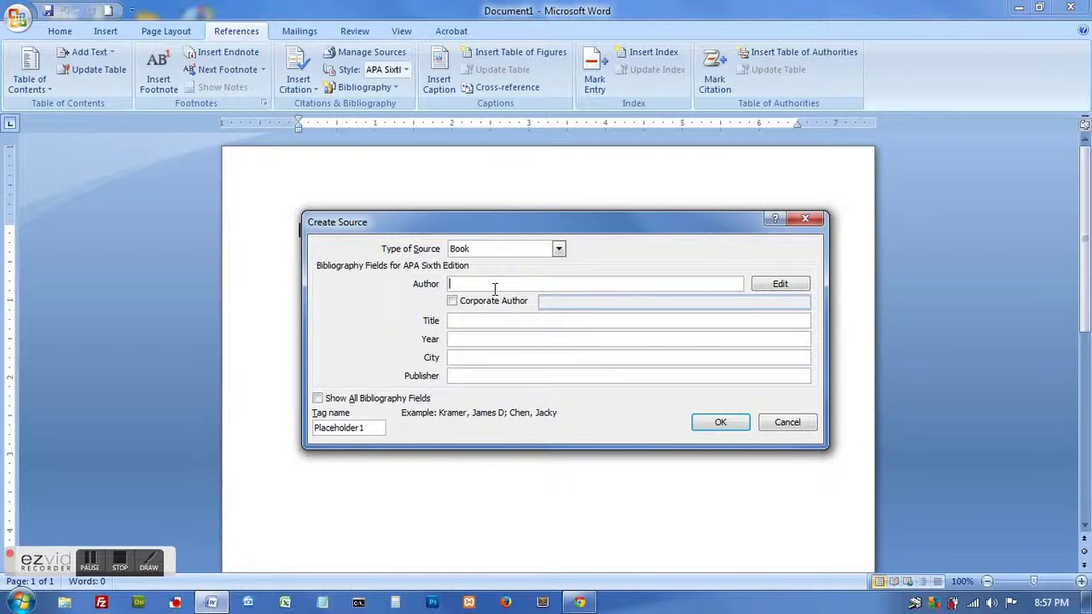
left_click(779, 285)
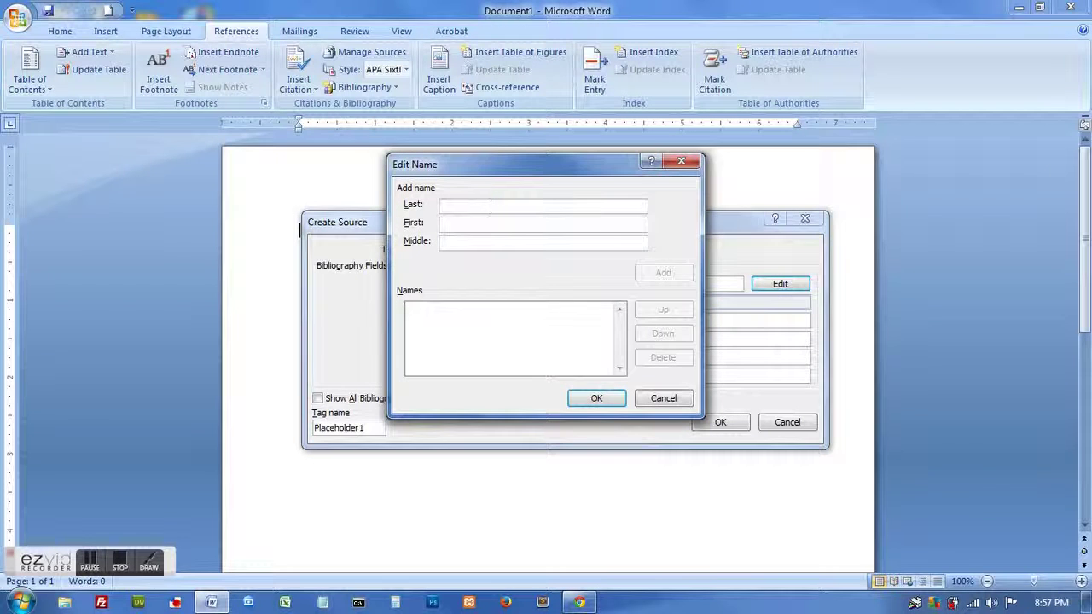
type("Grisham")
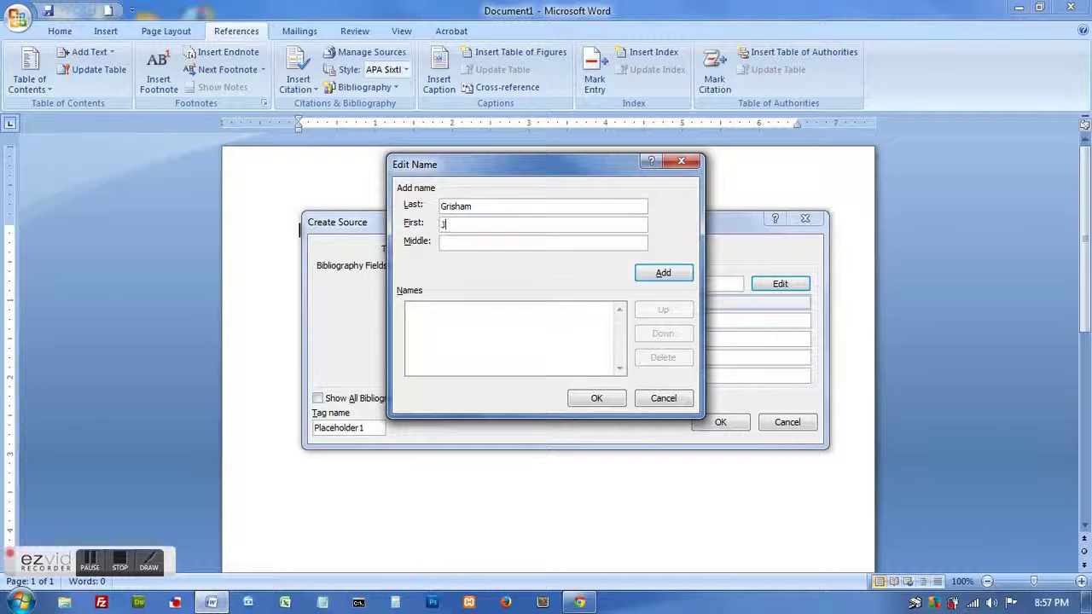
left_click(663, 273)
left_click(597, 398)
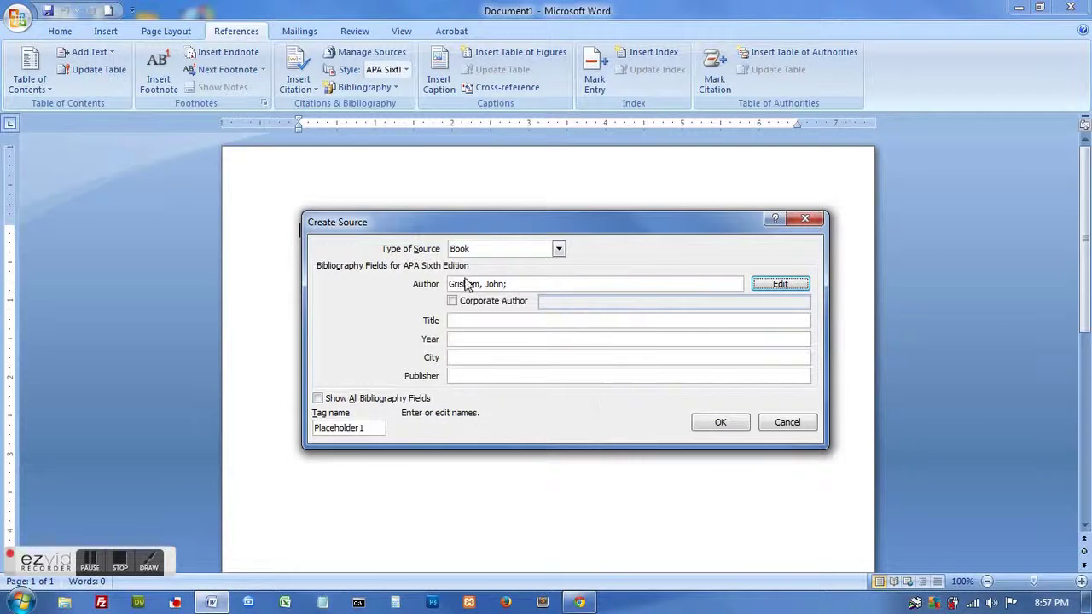
Fill in the book's title The Firm, year 1996, city Biloxi and publisher My Publishing Company
left_click(484, 321)
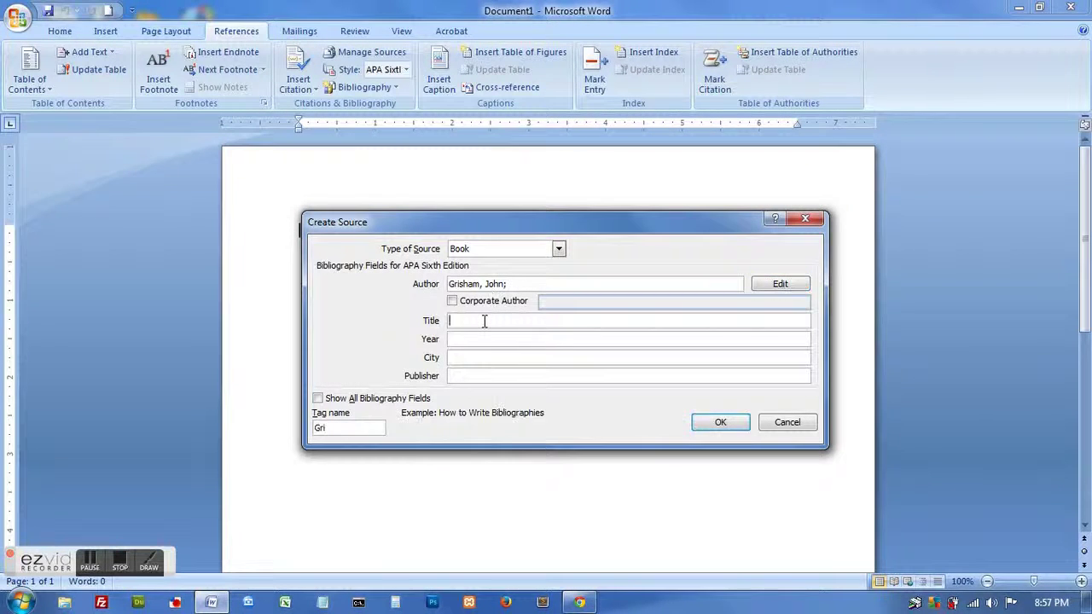
type("The Firm")
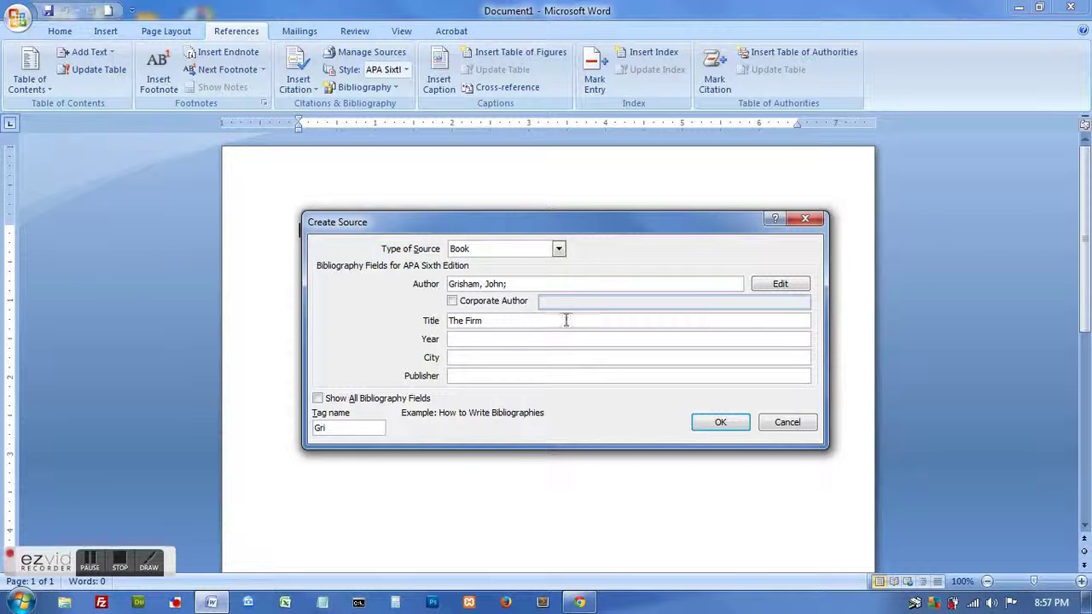
left_click(522, 339)
type("1996")
key("Tab")
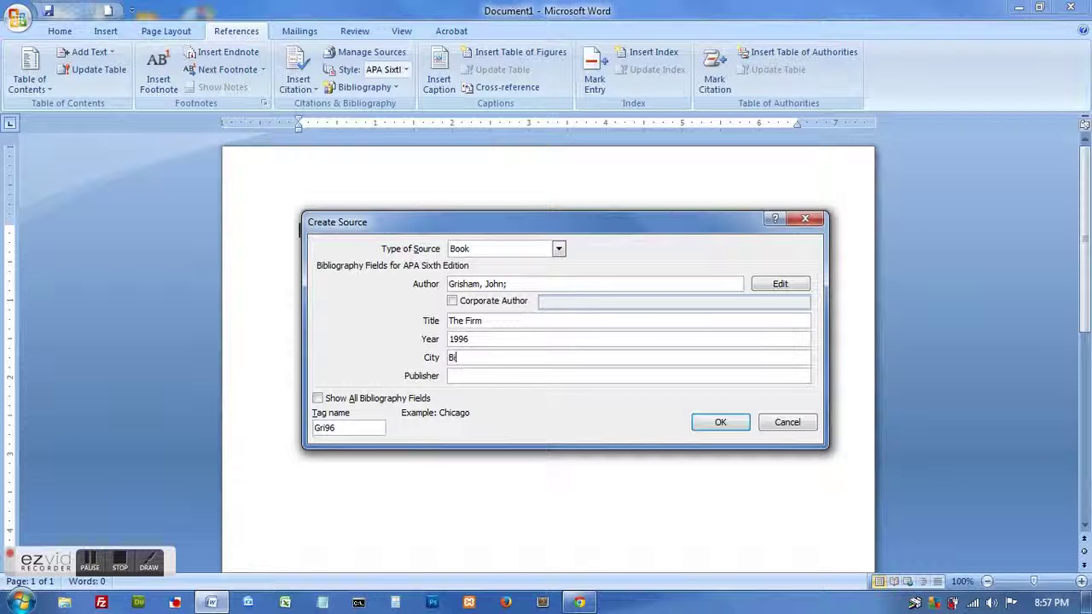
key("Tab")
type("My Publishing Company")
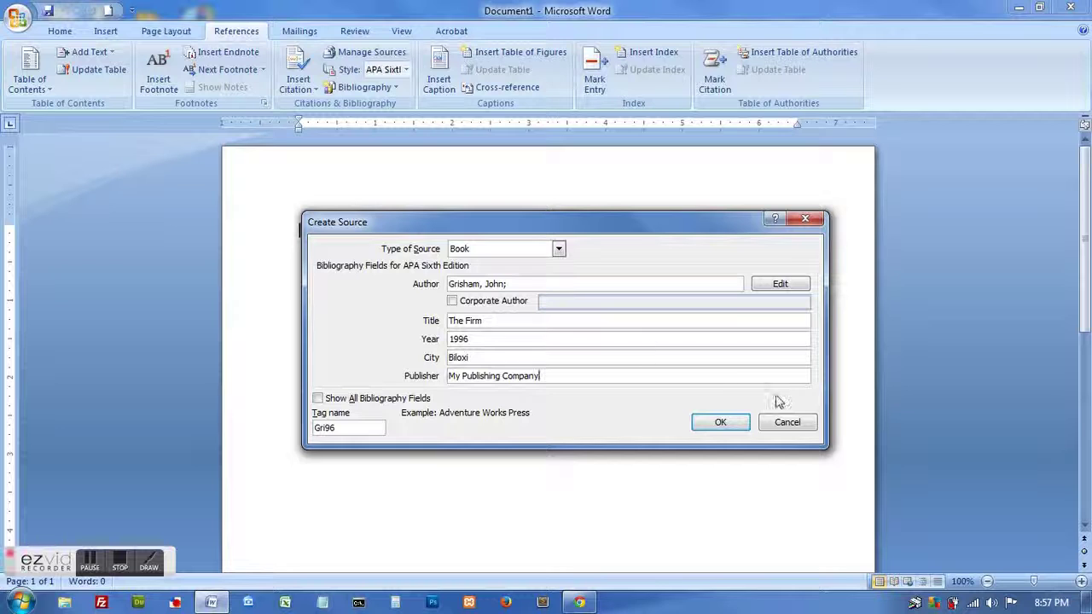
Review the full set of bibliography fields, return to the short set, and save the book source to insert its citation
left_click(317, 399)
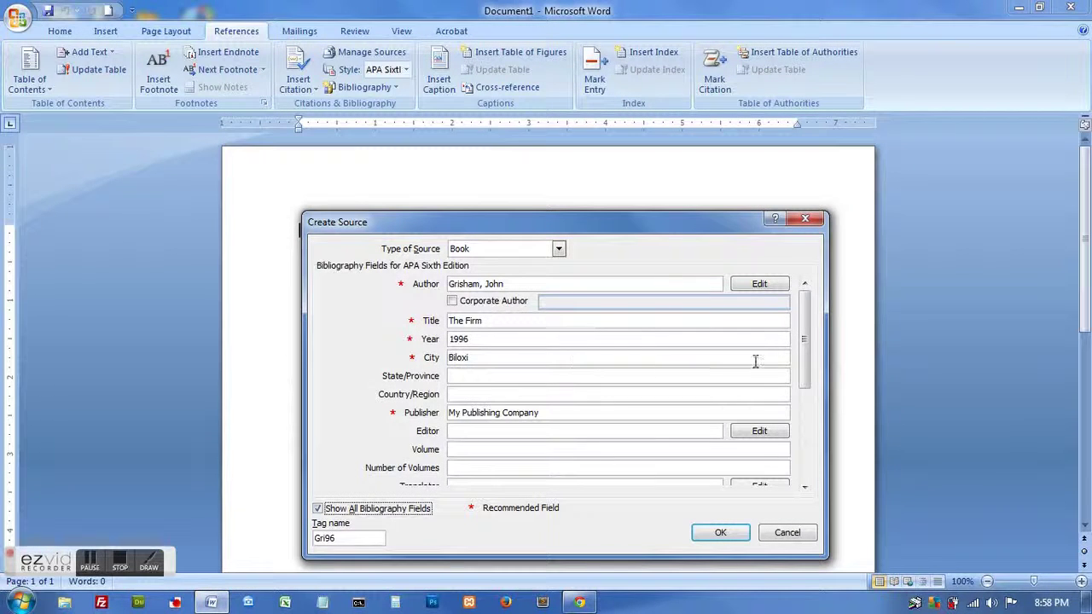
left_click_drag(809, 346, 807, 294)
left_click(317, 509)
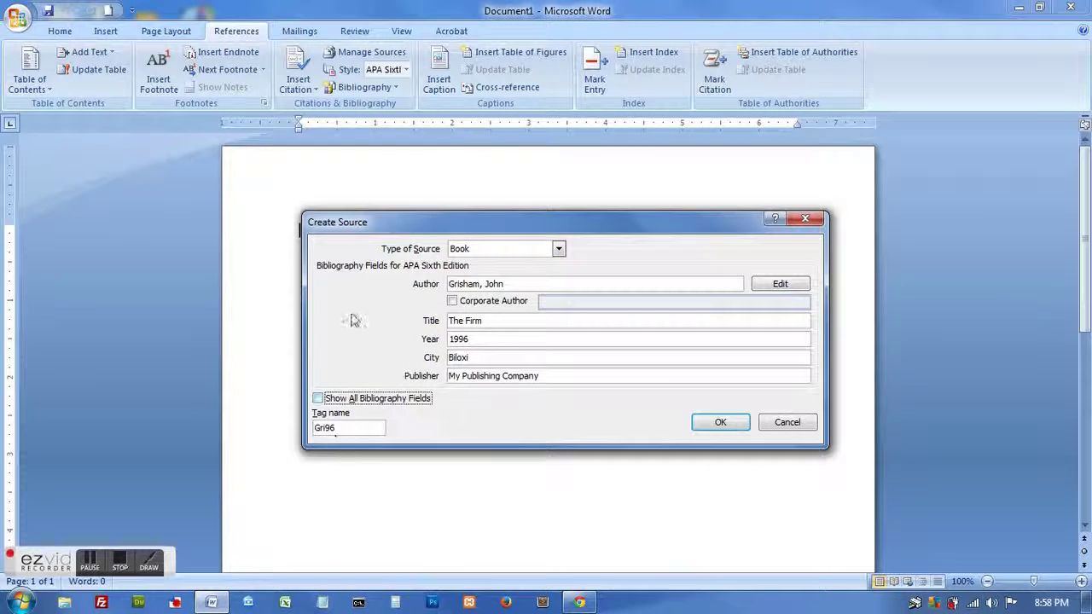
left_click(719, 421)
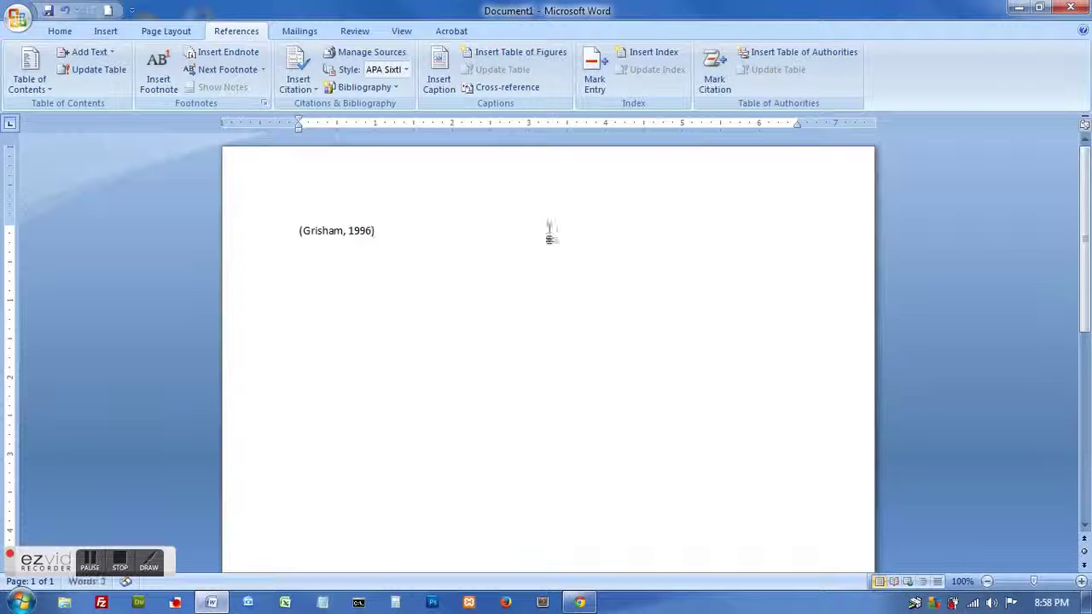
Insert a second citation of The Firm and delete both citations from the page
left_click(322, 90)
left_click(335, 110)
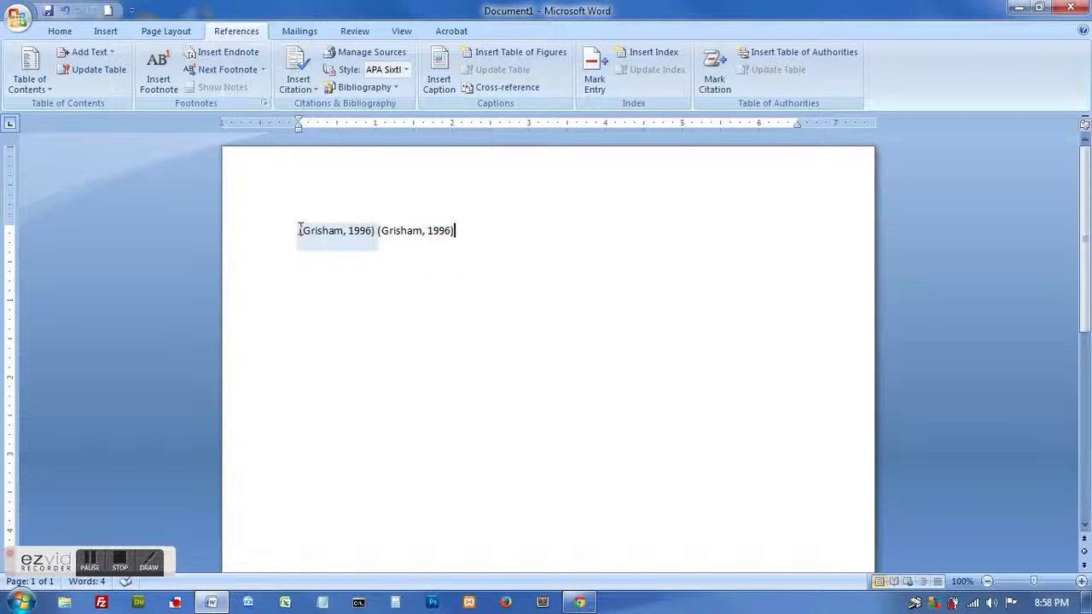
left_click_drag(468, 230, 332, 220)
key("Delete")
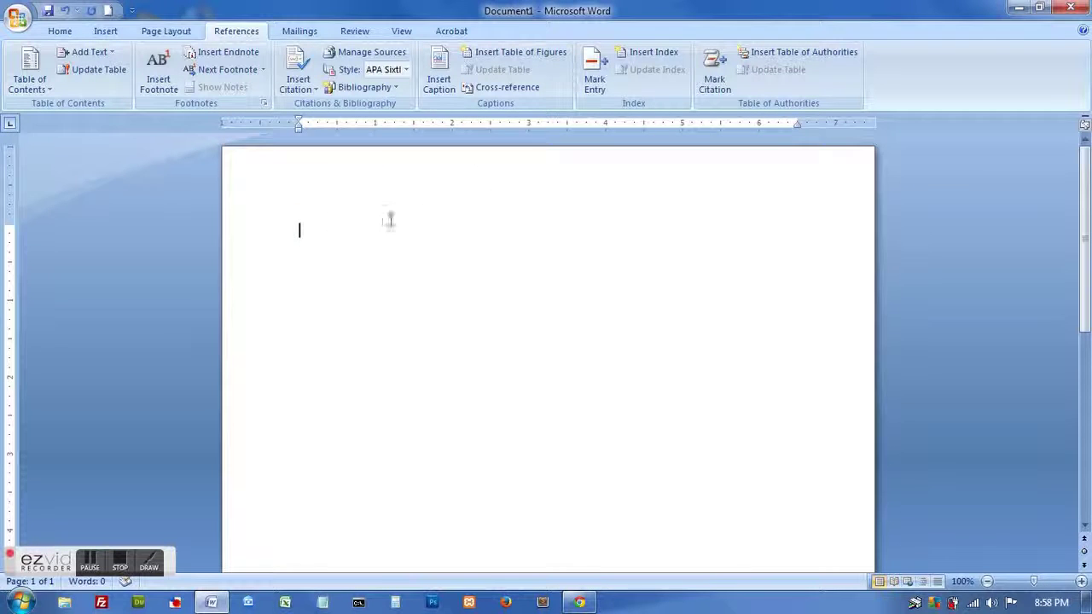
Start another new citation source and set its source type to Journal Article
left_click(312, 92)
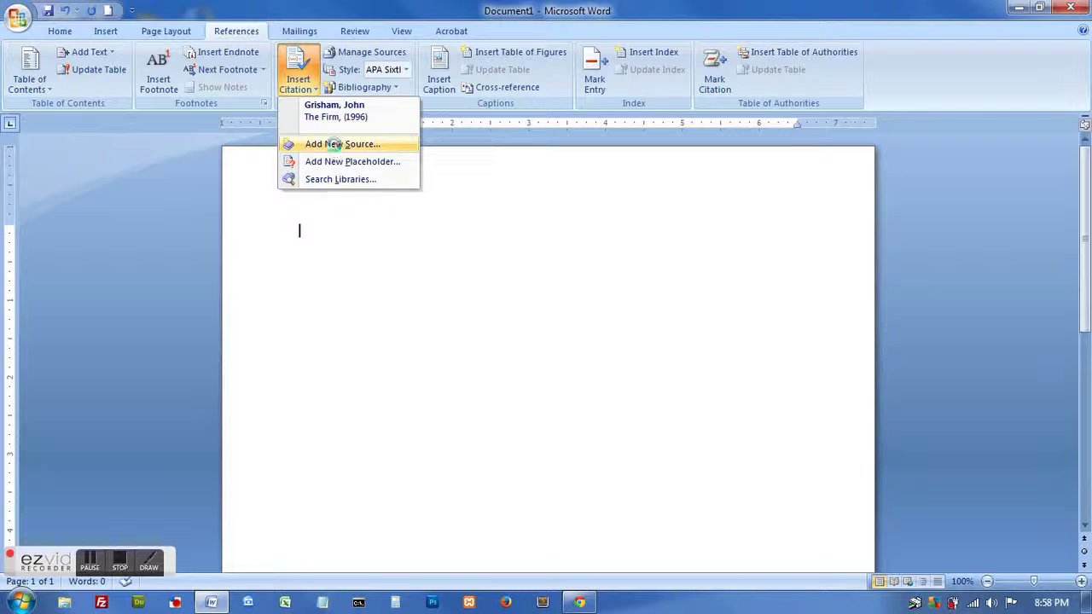
left_click(337, 144)
left_click(559, 248)
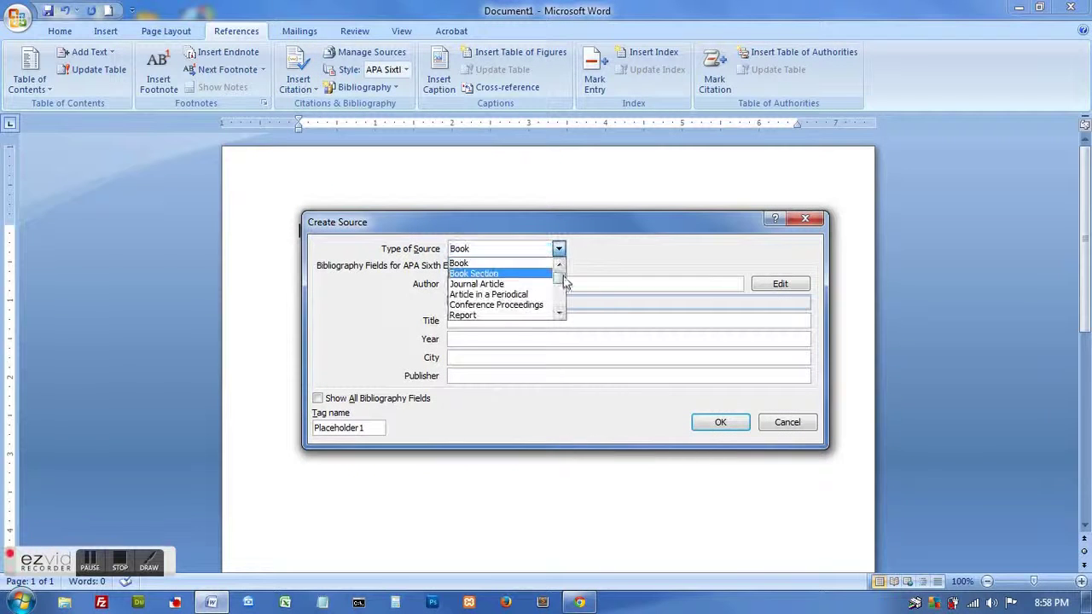
left_click(508, 285)
Open the article's author name editor and add the first author's last and first names
left_click(505, 283)
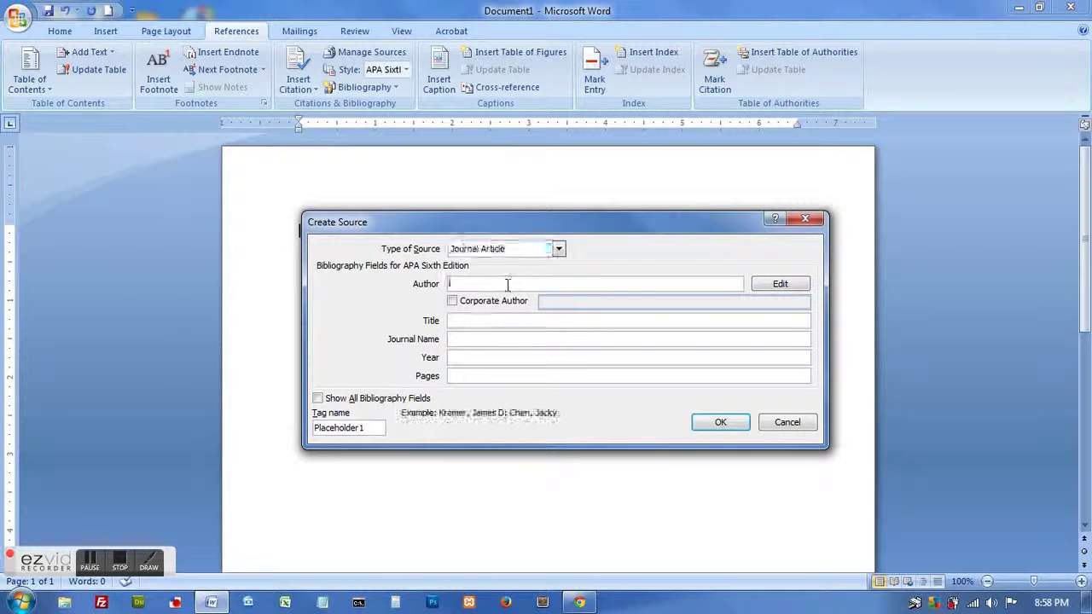
left_click(779, 283)
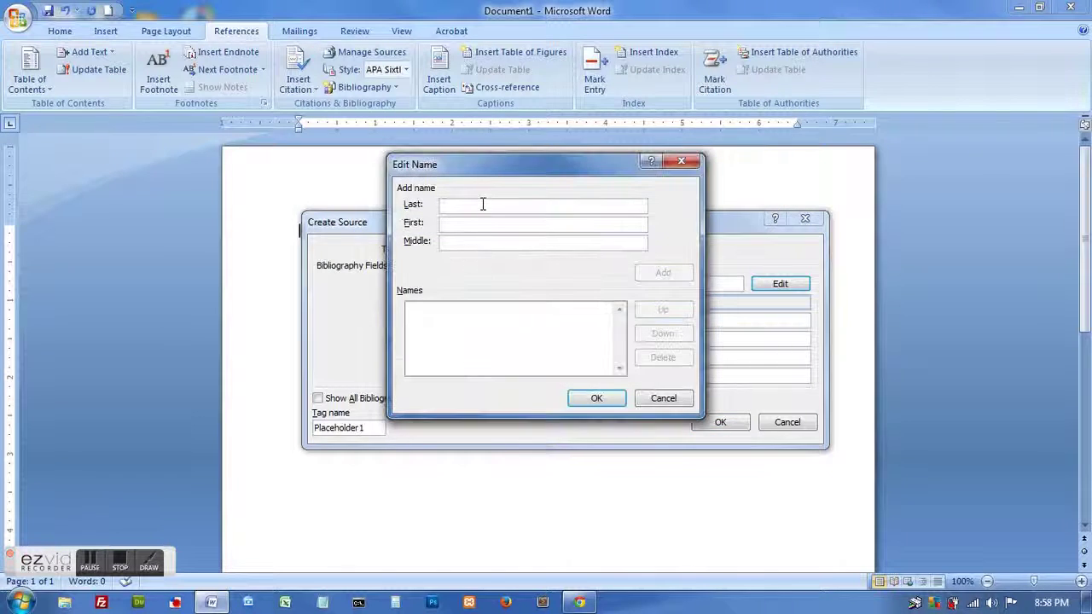
type("Pete")
type("Ric")
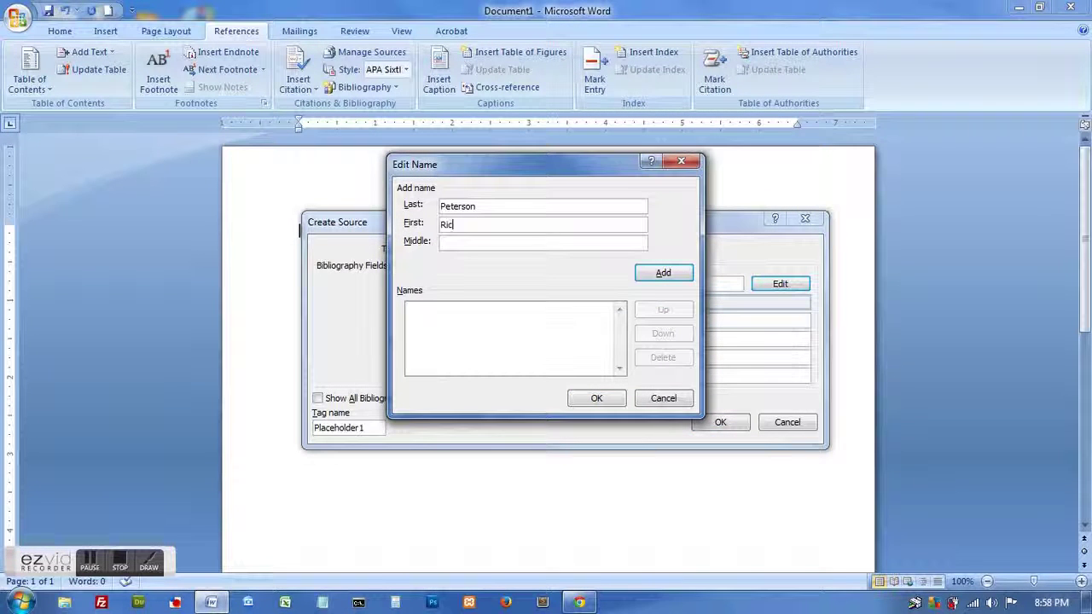
left_click(663, 272)
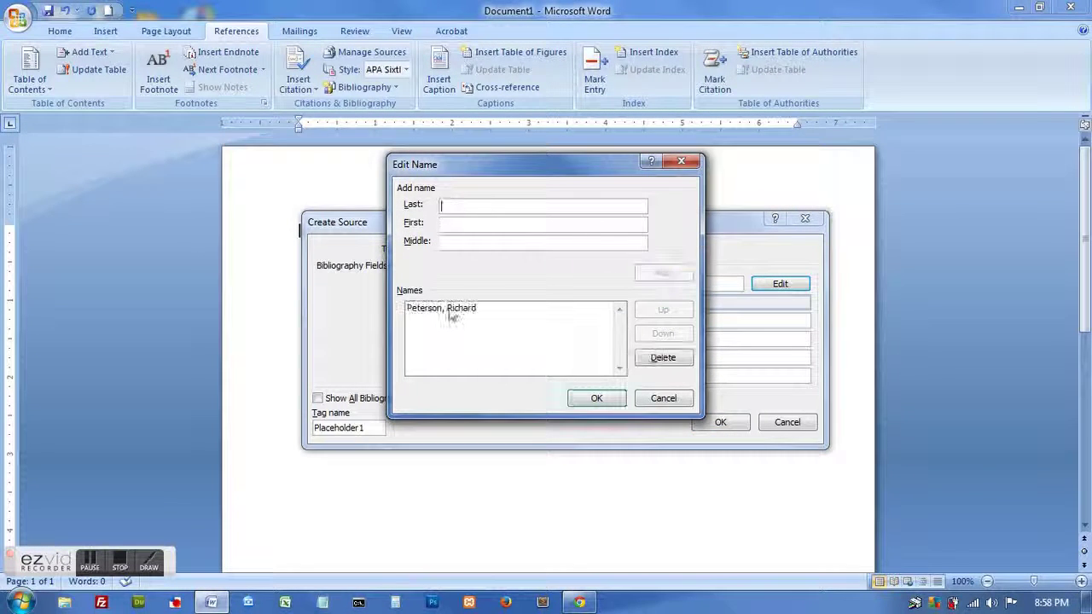
Add Michael Jordan as the second author in the article's list of names
left_click(480, 209)
type("J")
key("BackSpace")
key("BackSpace")
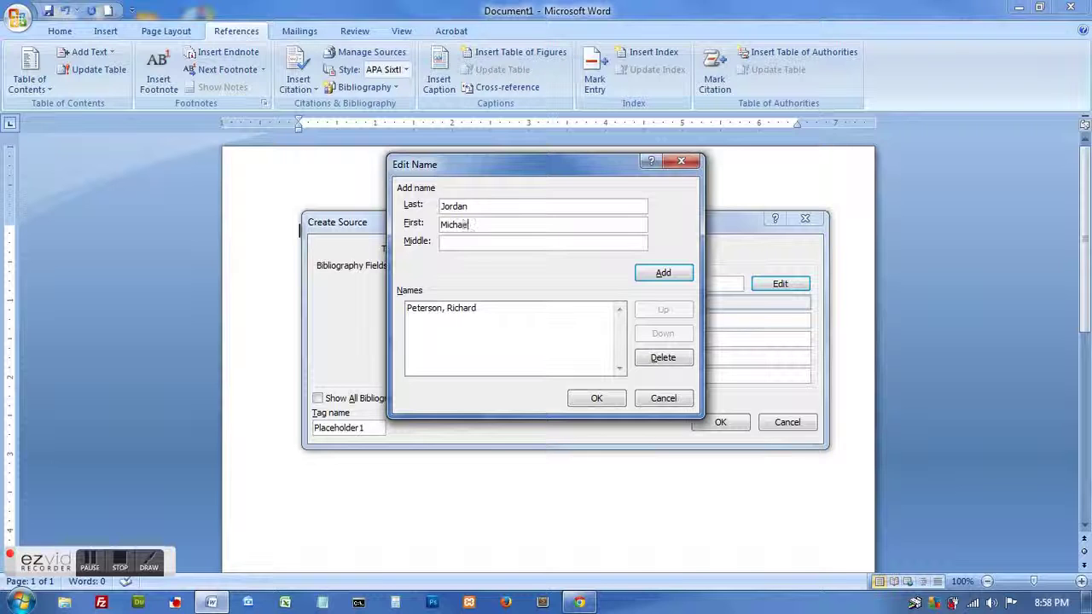
left_click(670, 274)
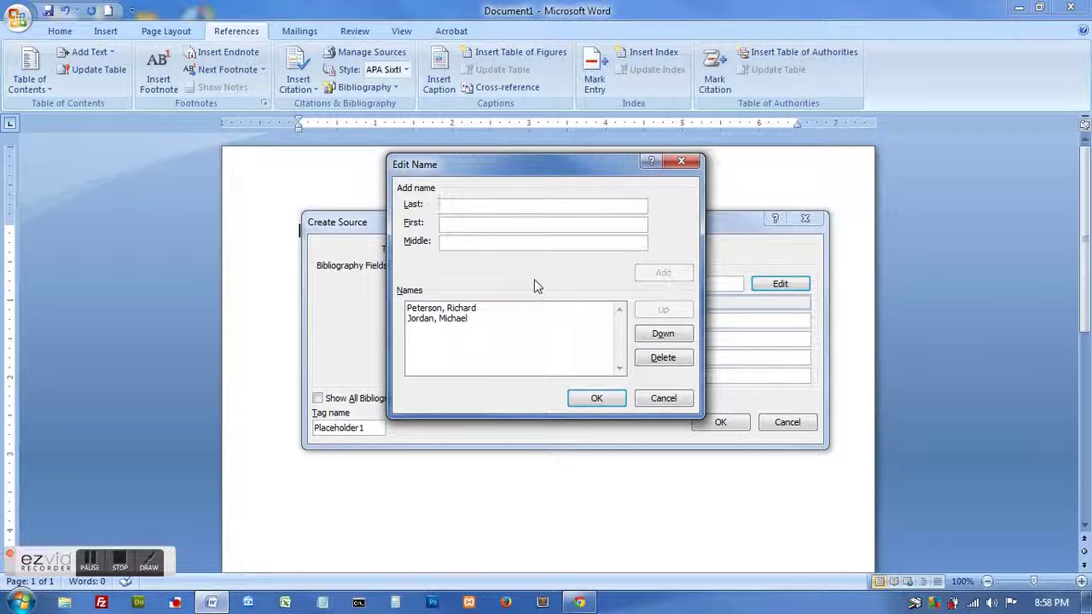
Add the third author's last and first names and apply the author list to the article source
left_click(534, 205)
type("Wall")
key("Tab")
type("John")
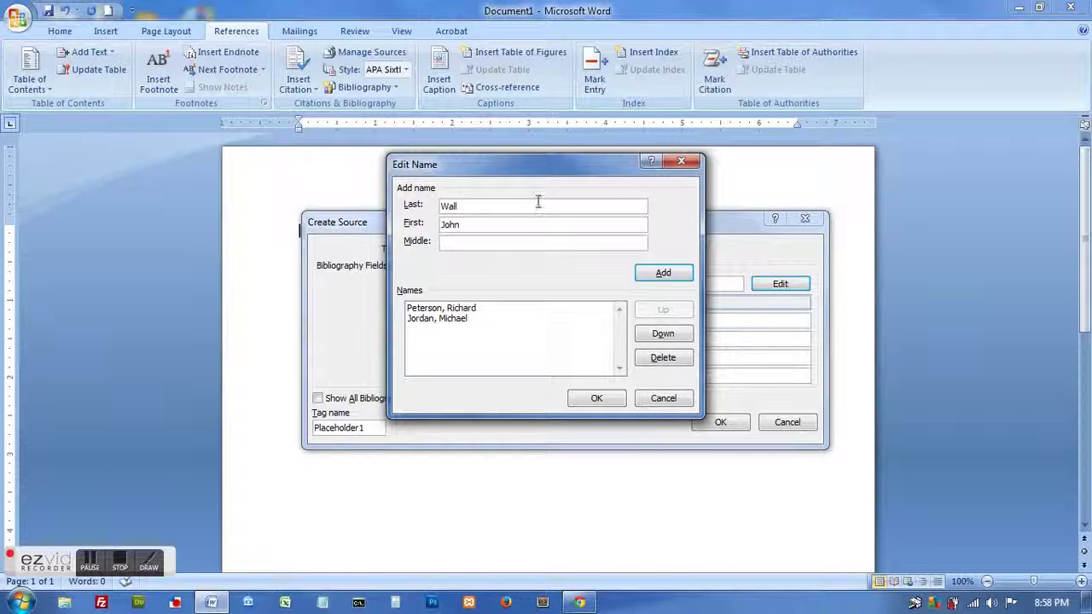
left_click(683, 273)
left_click(597, 399)
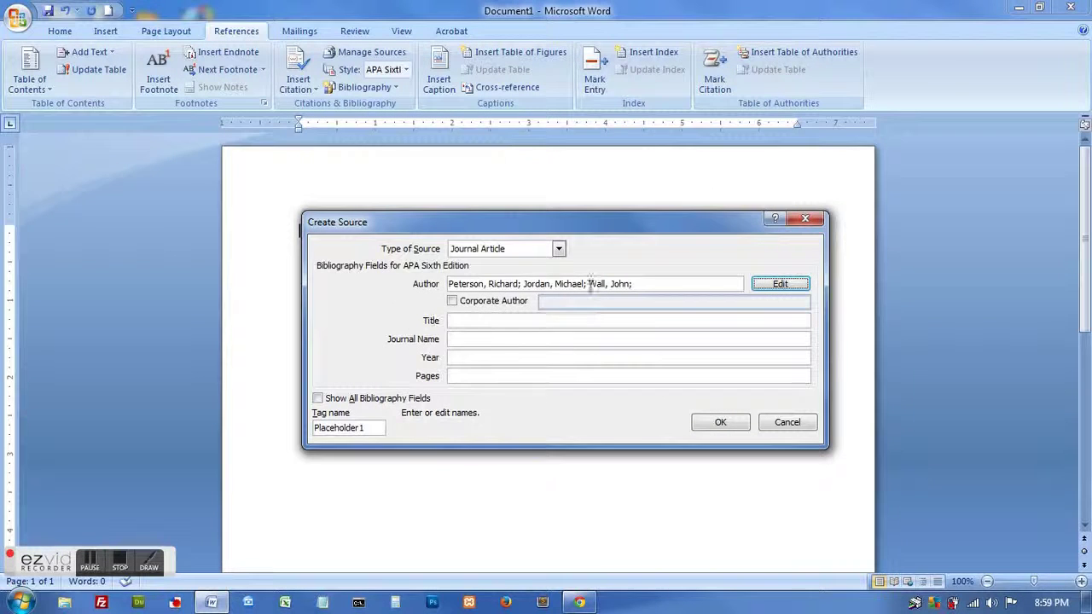
Fill in the article's title Making Baskets, journal name Basketball Daily News, year 2015 and pages 6
left_click(471, 320)
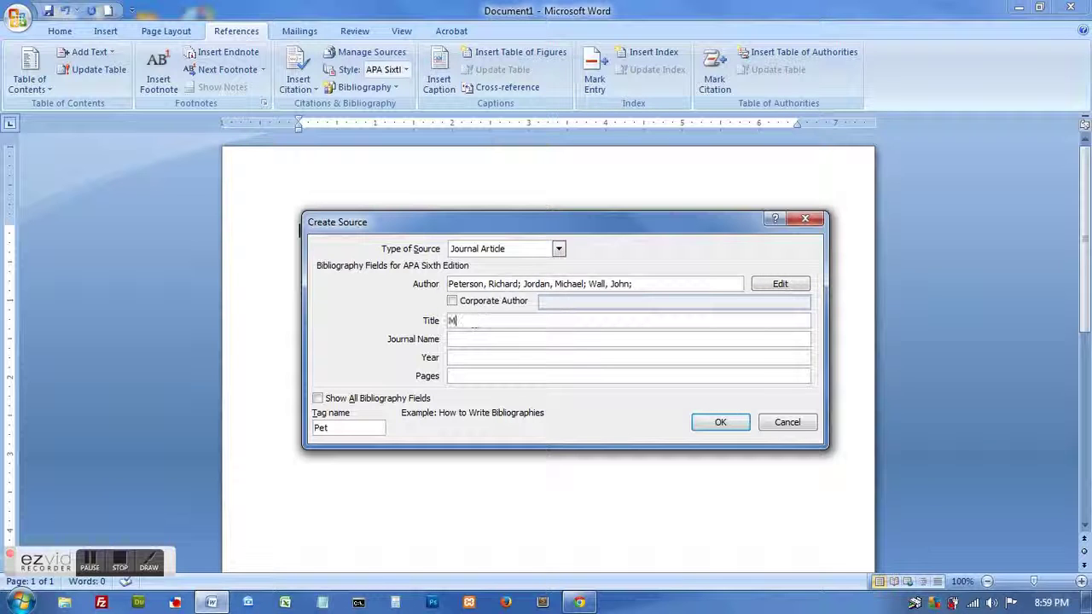
type("Making Baskets")
key("Tab")
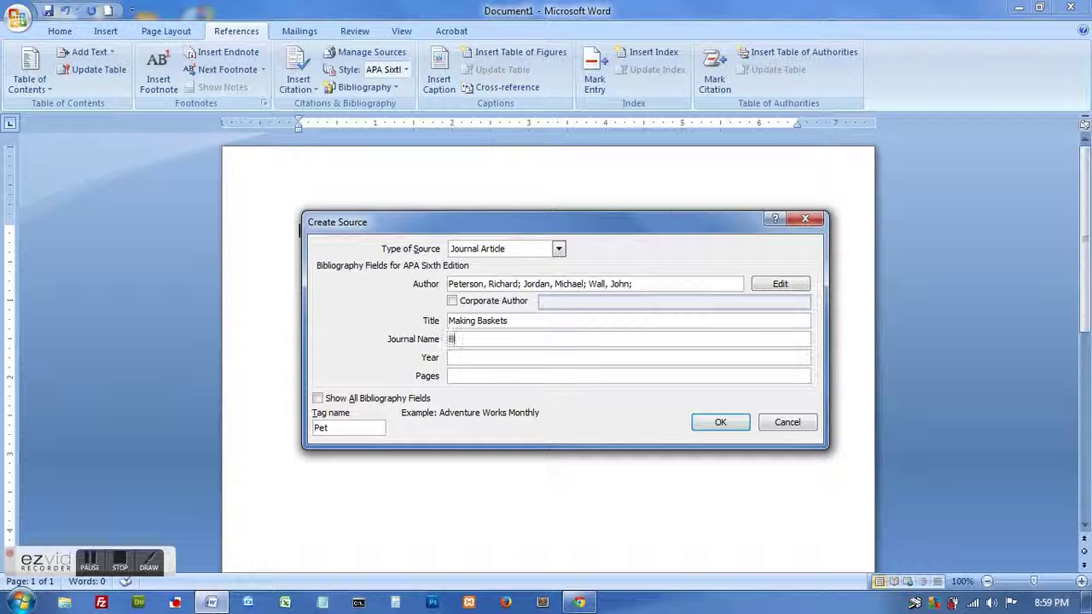
type("Basketball Daily News")
key("Tab")
type("2015")
key("Tab")
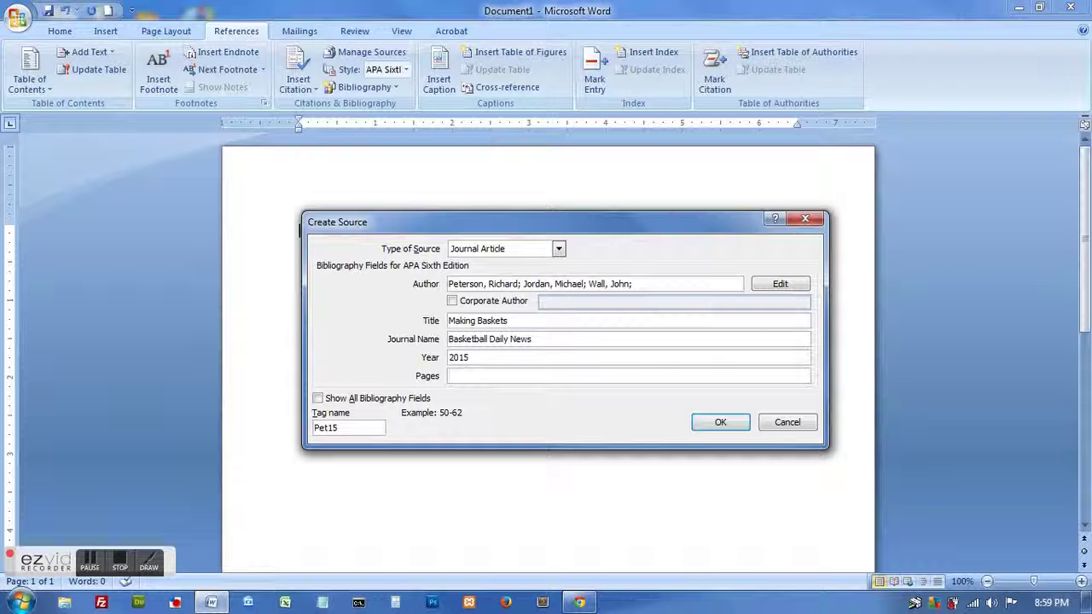
Show and hide the additional bibliography fields, and save the journal article source to insert its citation
left_click(317, 398)
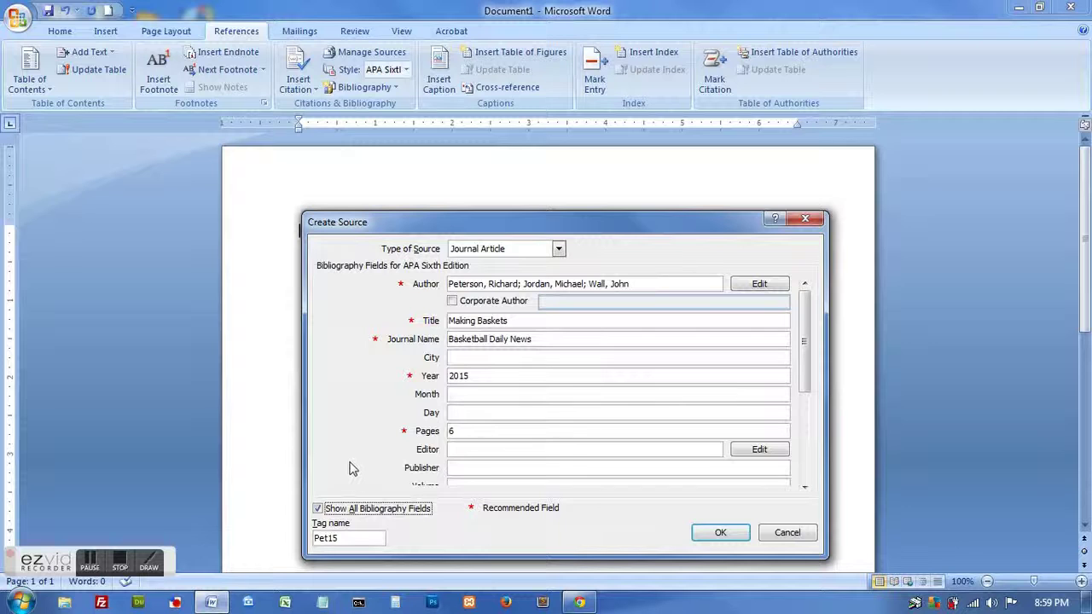
left_click(317, 508)
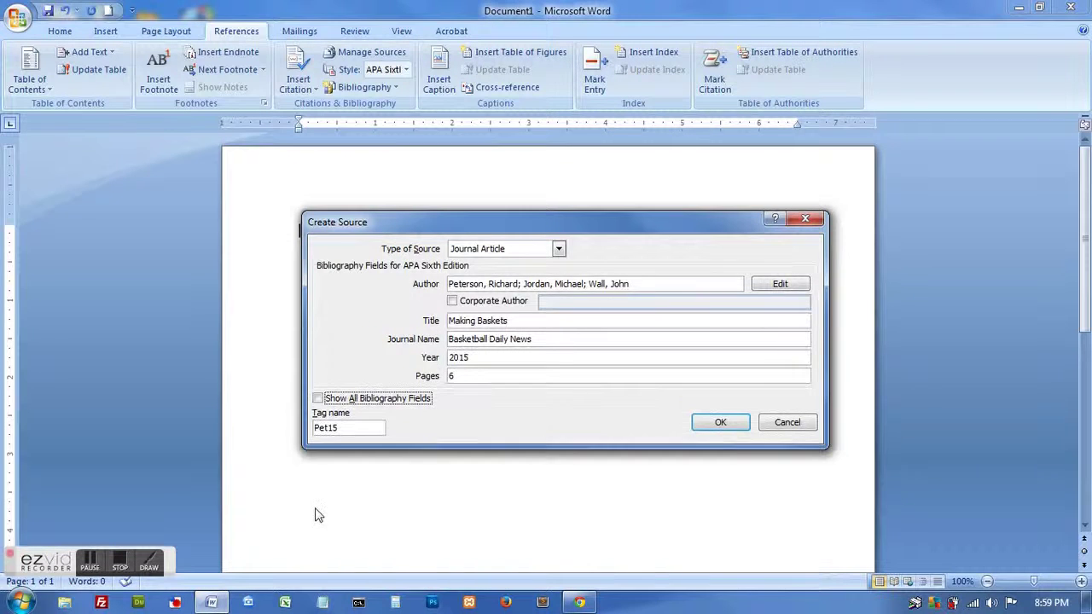
left_click(721, 423)
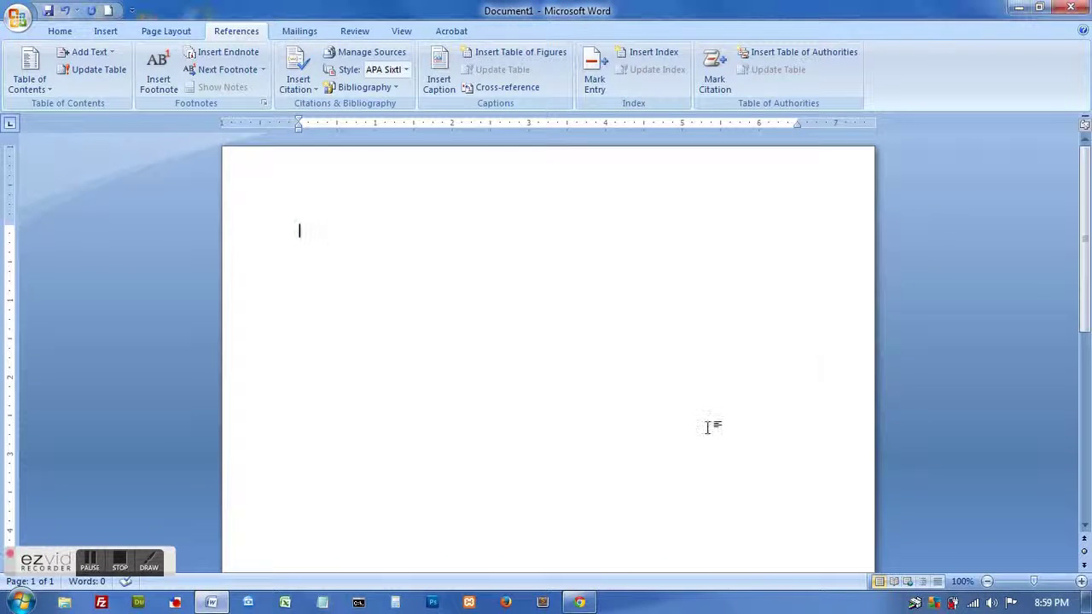
Delete the journal article's citation from the page
left_click_drag(473, 236, 326, 224)
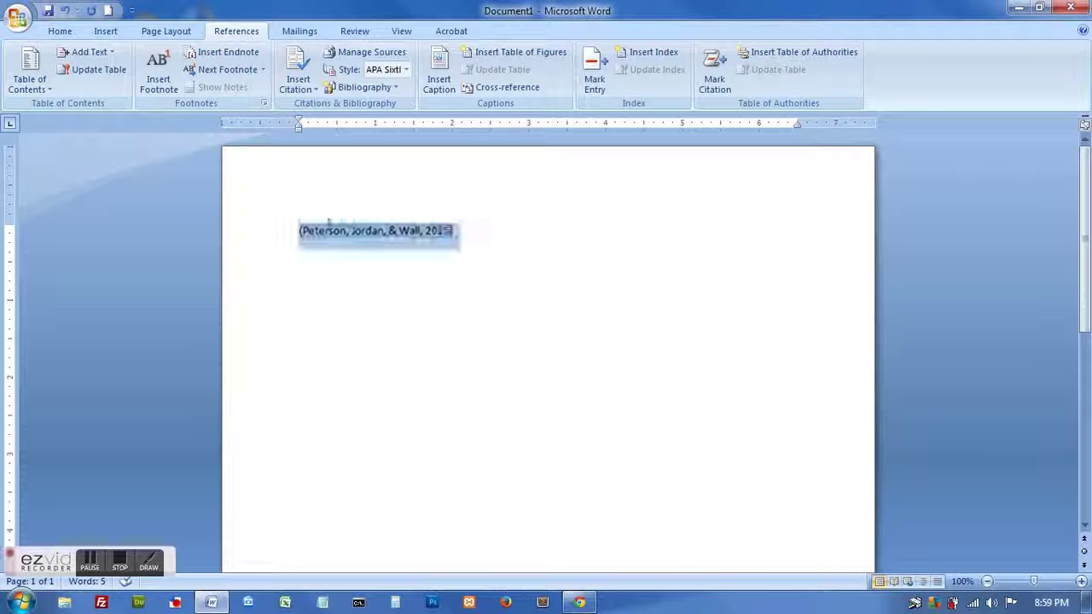
key("Delete")
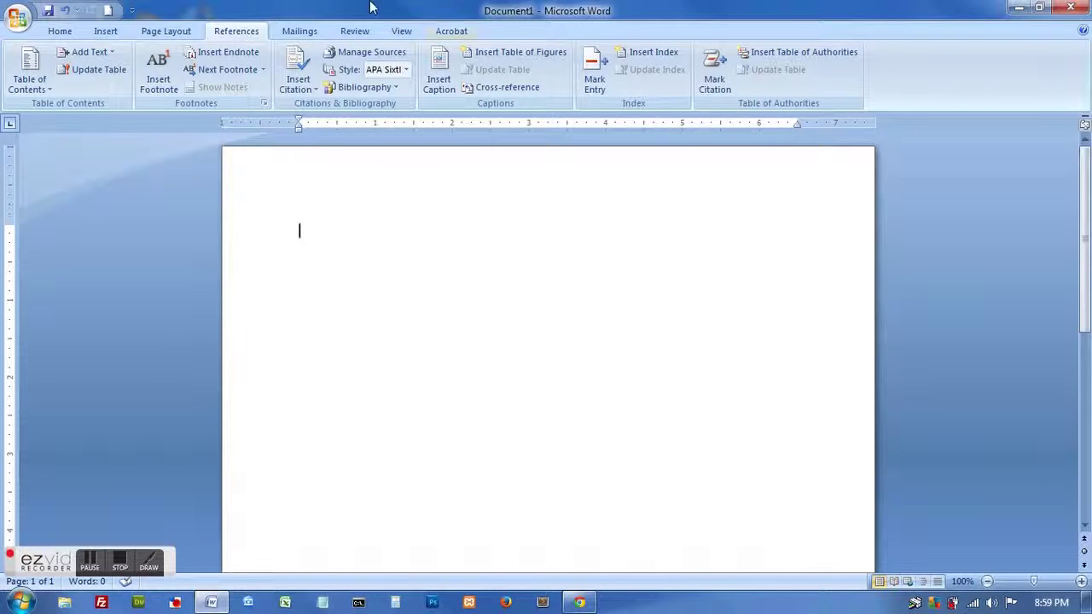
Set the citation style to APA Sixth Edition and insert a Works Cited list on the blank page
left_click(399, 87)
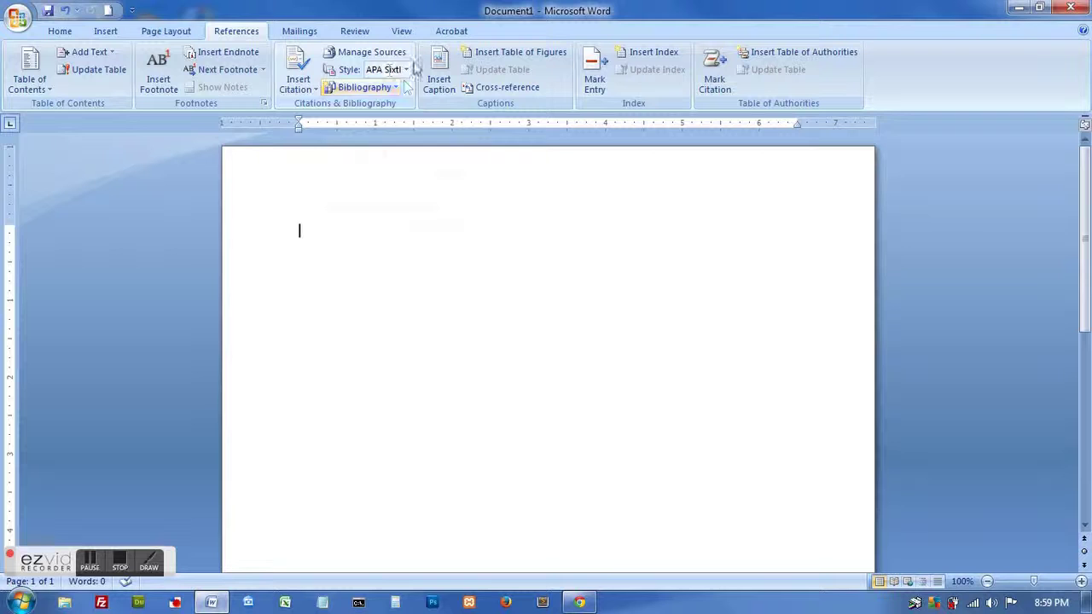
left_click(406, 69)
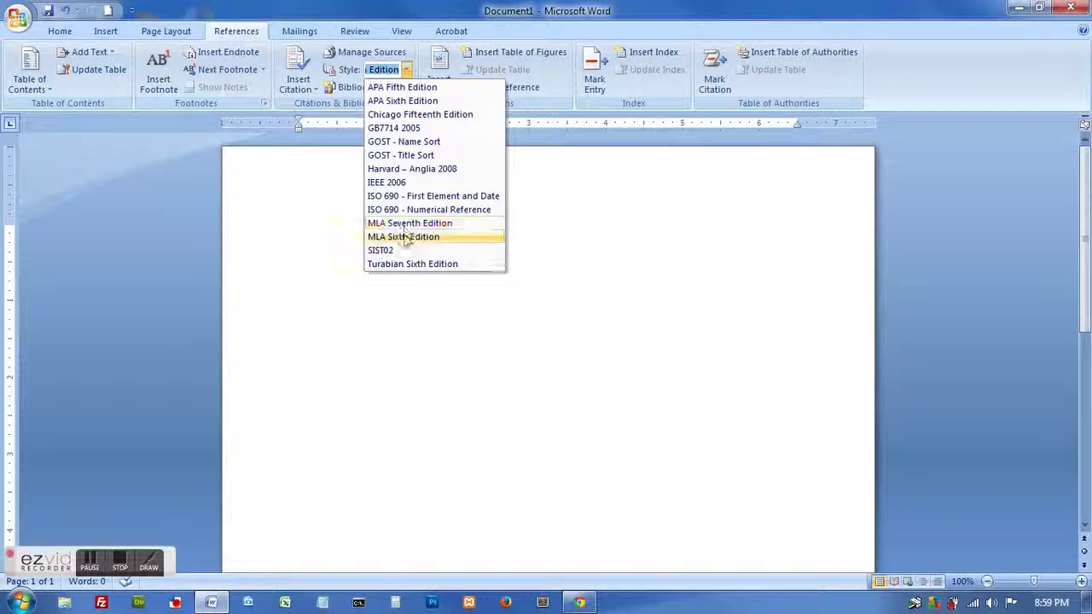
left_click(407, 101)
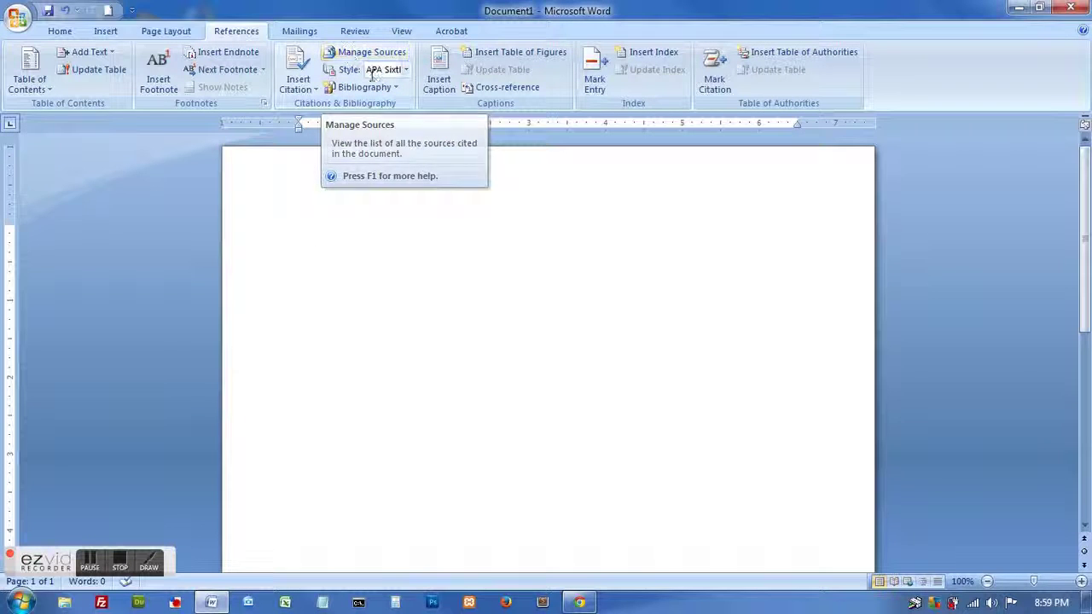
left_click(390, 87)
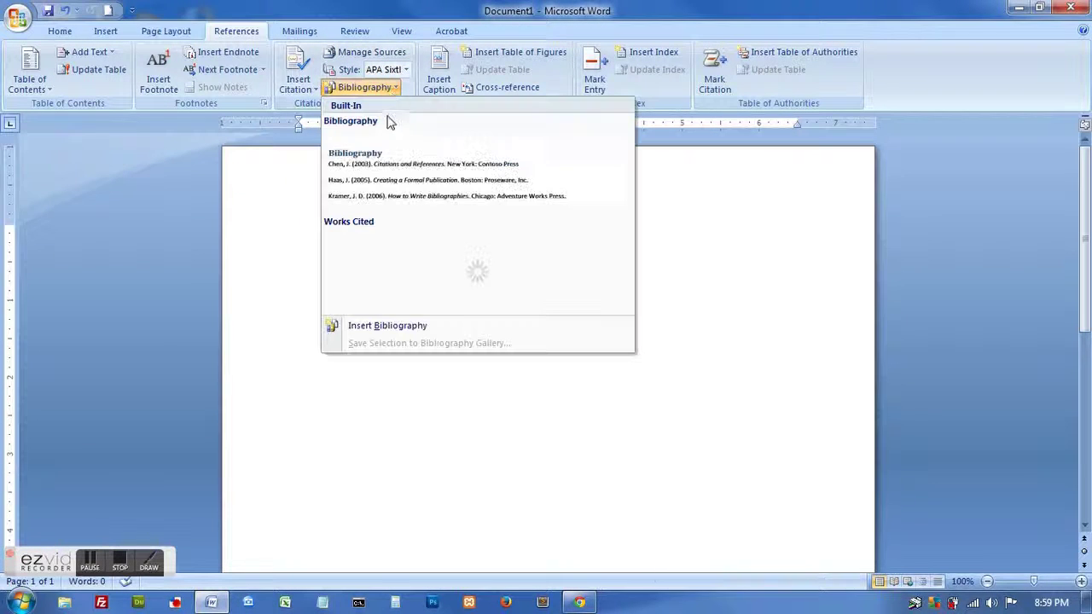
left_click(406, 259)
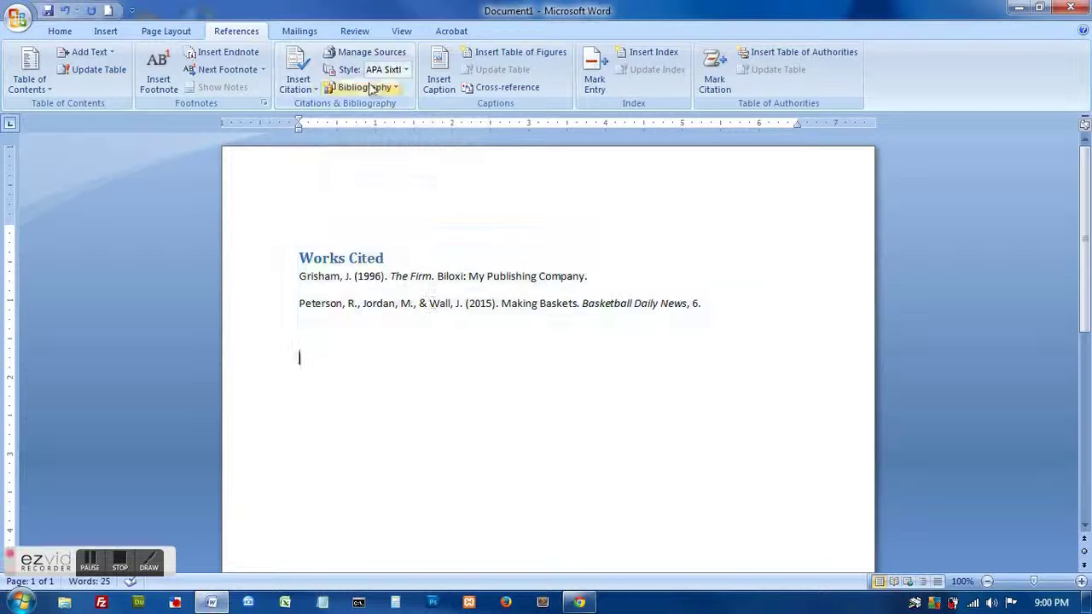
Preview the citation and bibliography entries of The Firm and Making Baskets in the Source Manager
left_click(354, 58)
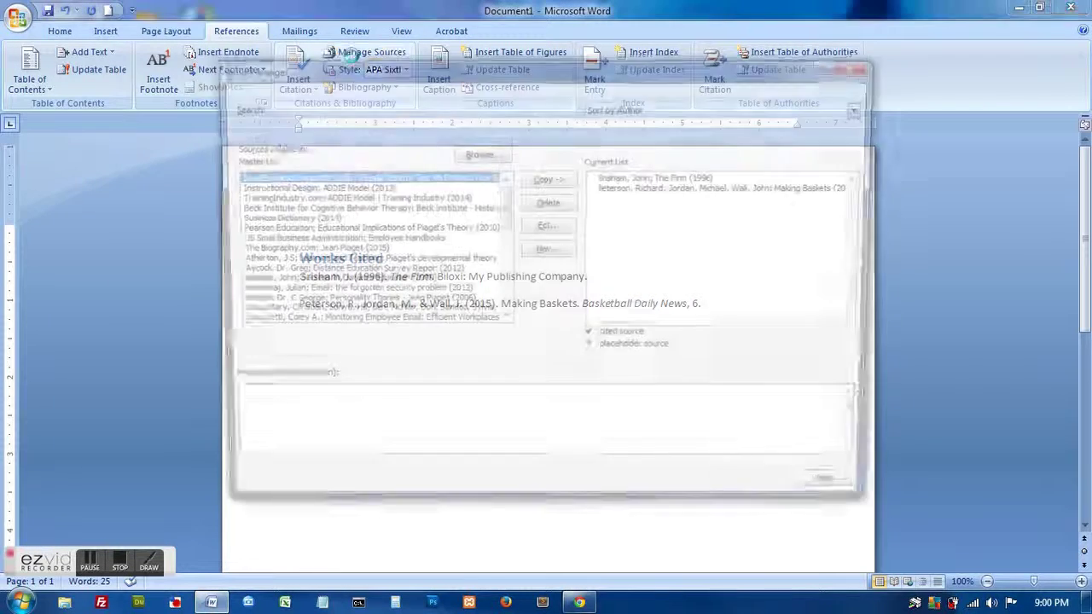
left_click(653, 187)
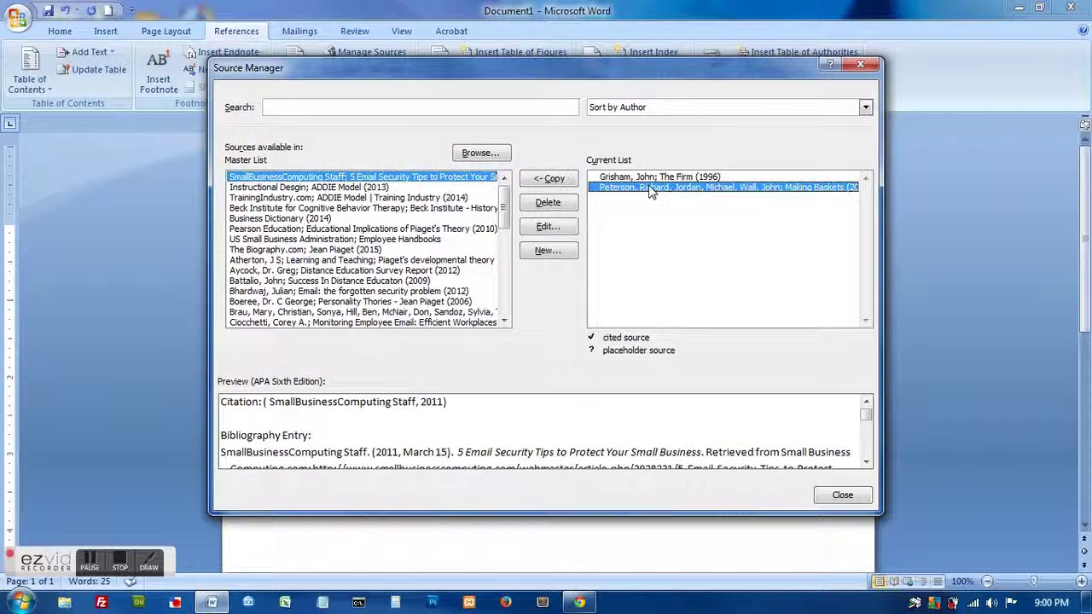
left_click(653, 178)
left_click(650, 189)
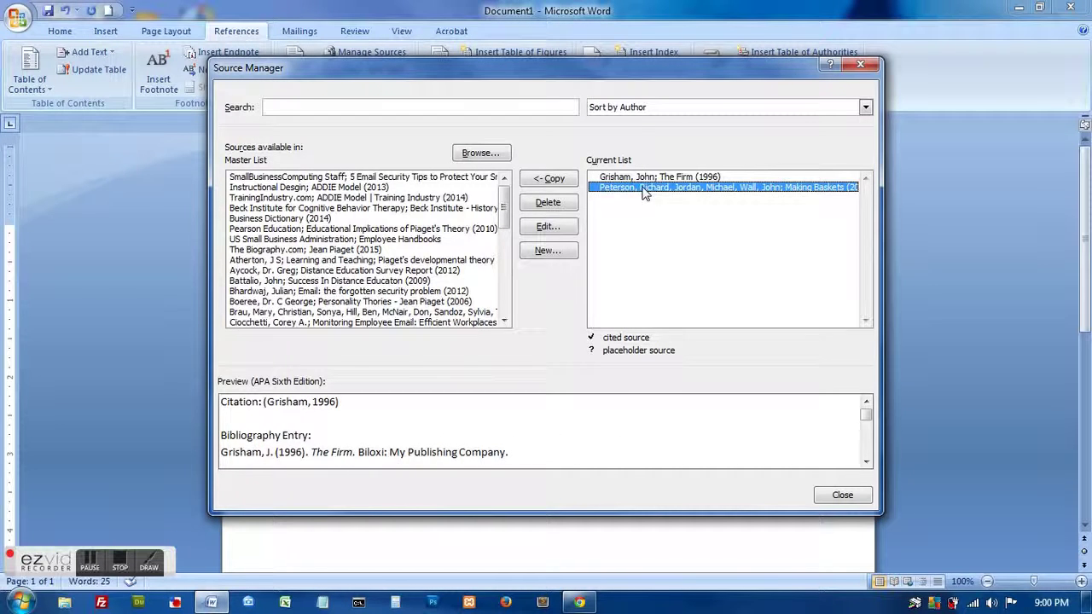
left_click(646, 190)
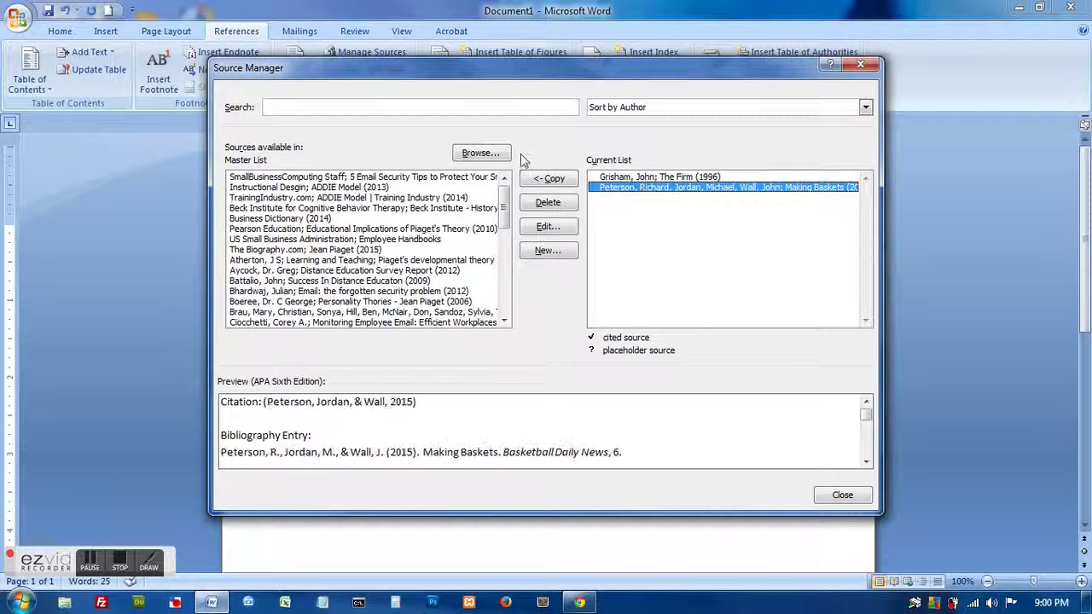
Copy the sources Employee Handbooks, Success In Distance Educaton and Motivation in Education from the master list to the document's current list
left_click(249, 240)
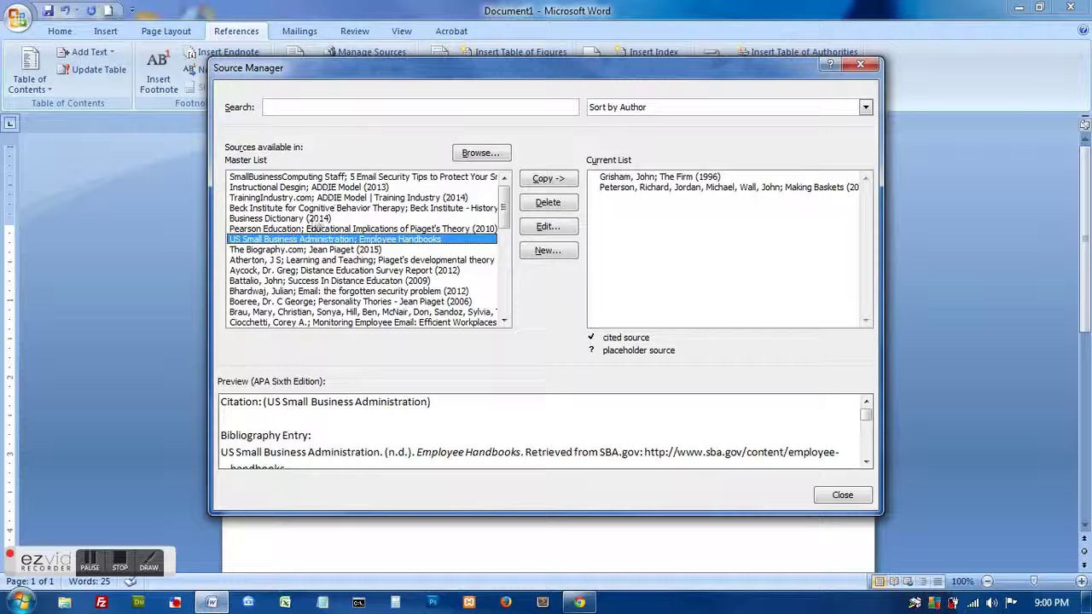
left_click(547, 178)
left_click(290, 281)
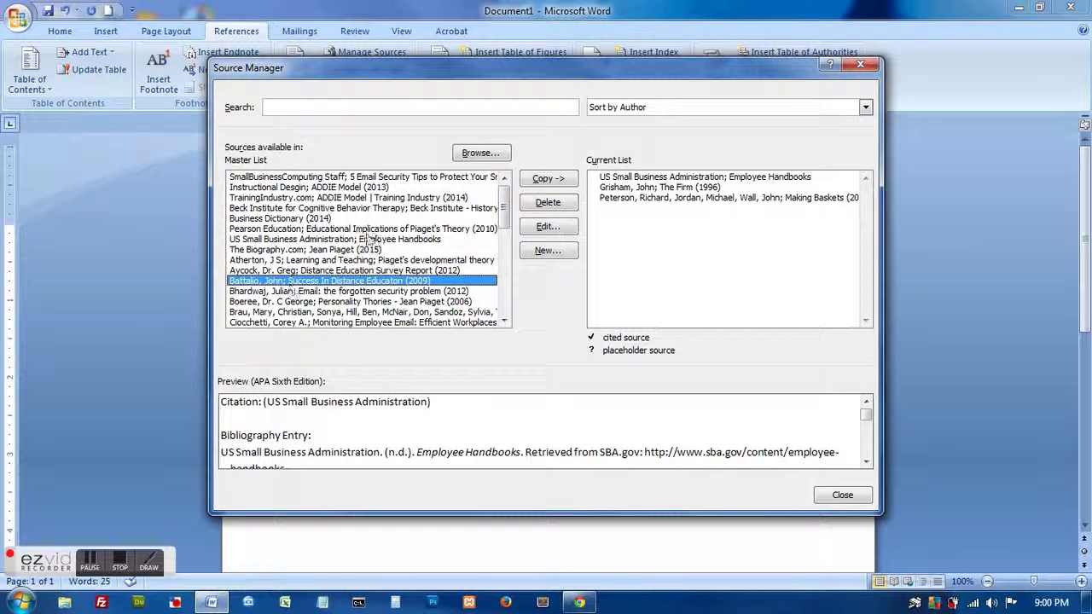
left_click(548, 178)
scroll(312, 281, "down", 10)
left_click(312, 270)
left_click(548, 179)
Copy Email Security Issues, Advice by Email - Security Issues and Using Caution with Email Attachments to the current list and close the Source Manager
left_click(338, 240)
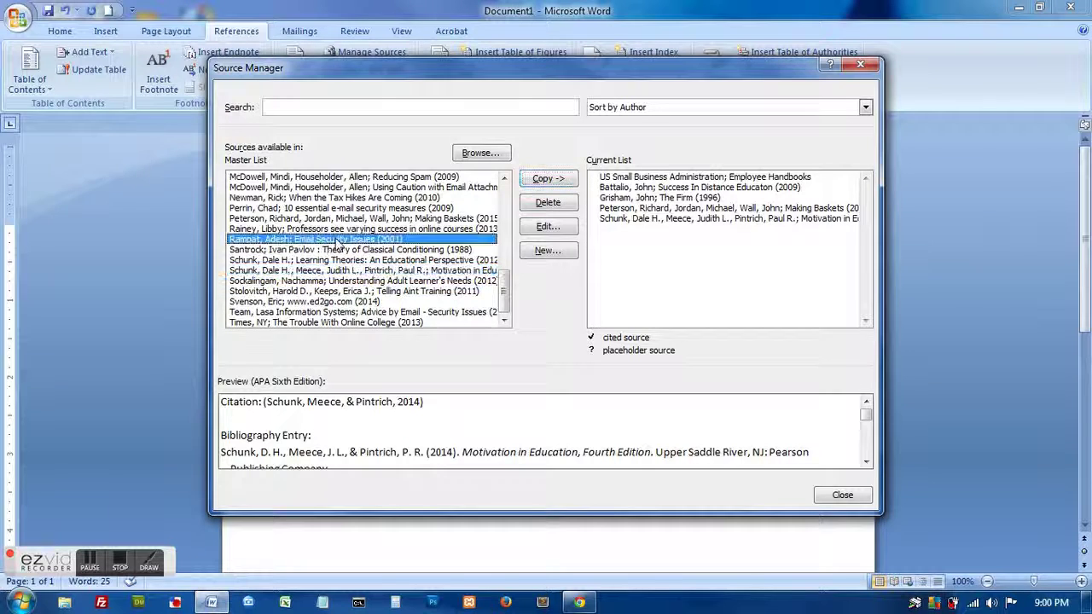
left_click(547, 178)
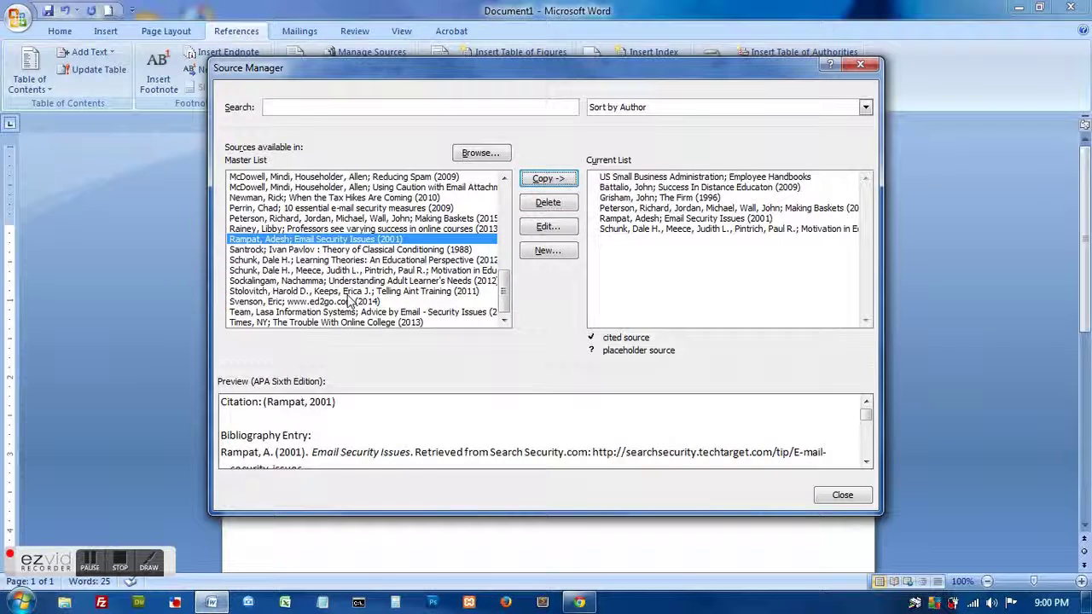
left_click(299, 313)
left_click(560, 182)
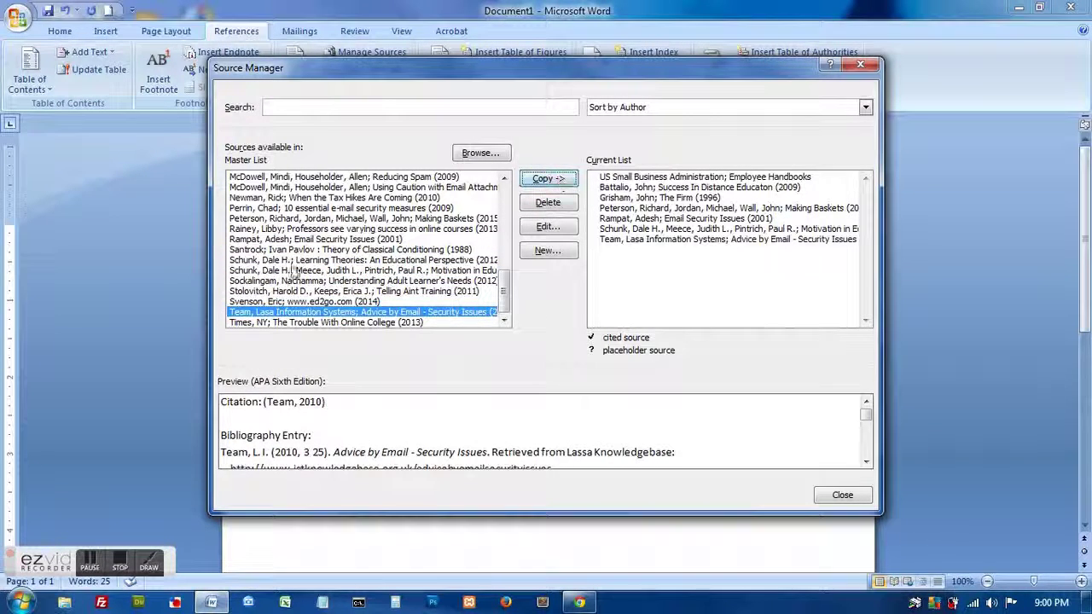
left_click(285, 188)
left_click(548, 178)
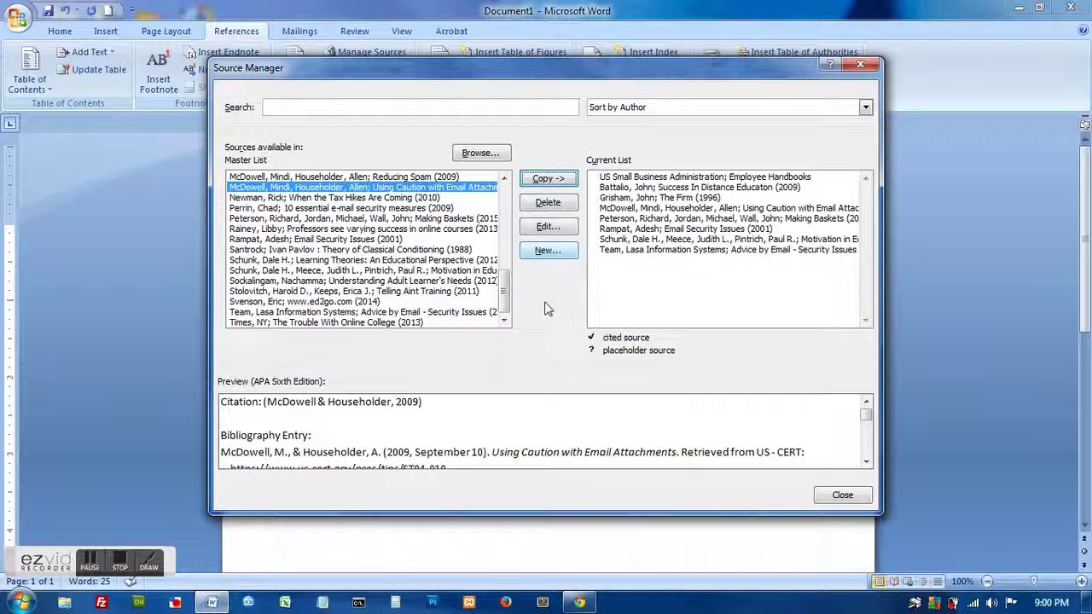
left_click(837, 496)
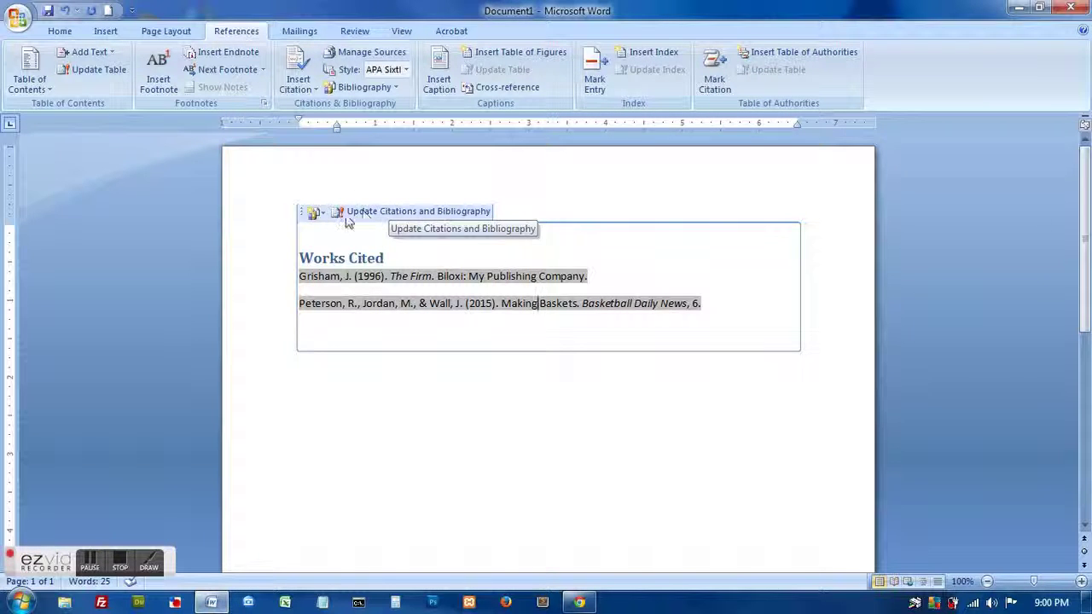
Update the Works Cited list to include the sources added to the document's current list
left_click(340, 213)
left_click(824, 207)
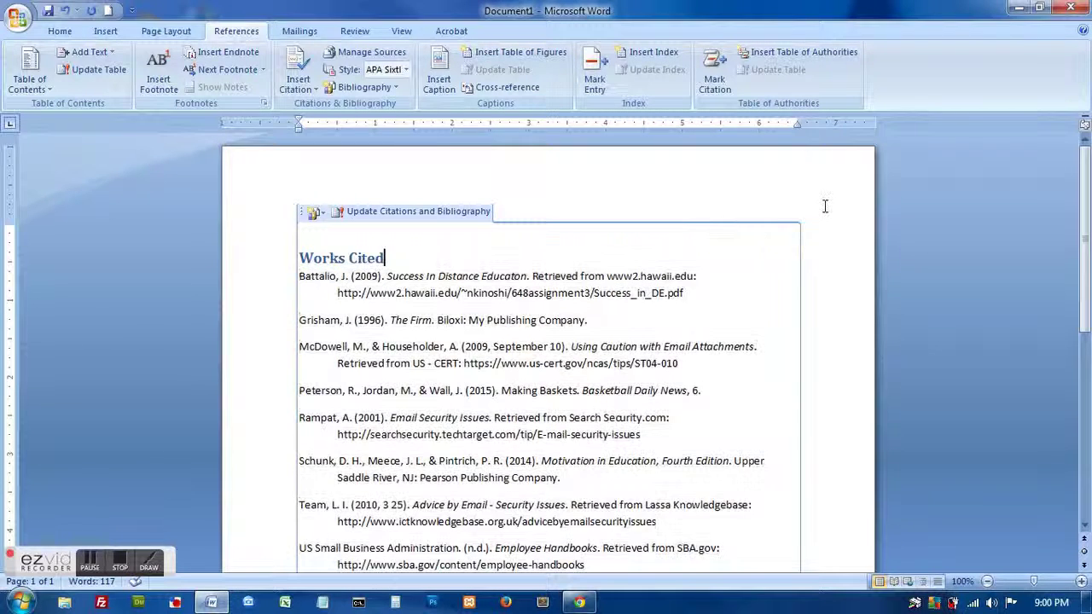
key("Down")
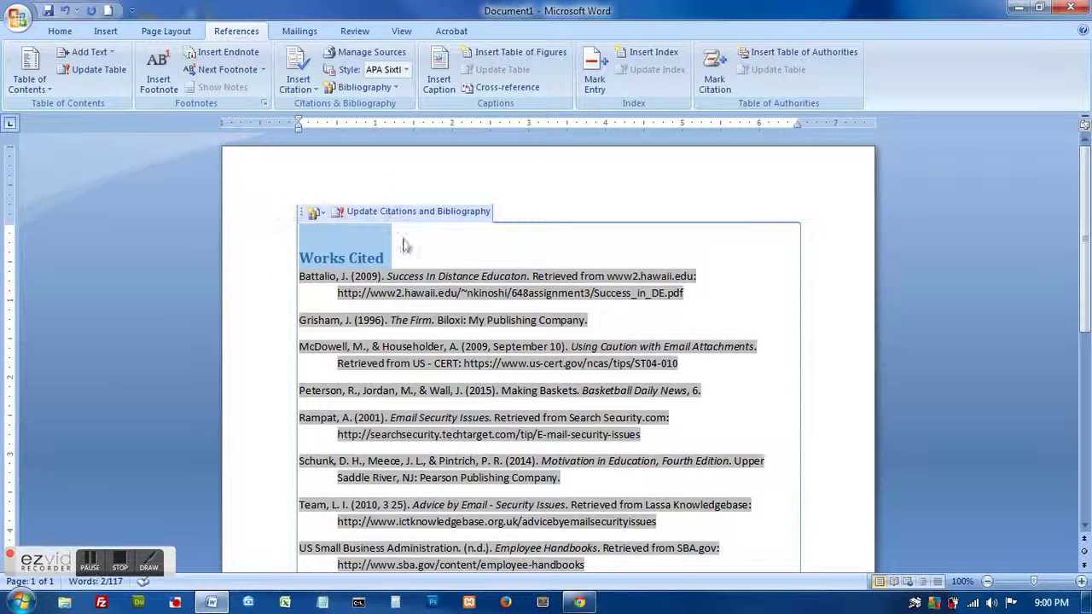
key("Up")
Look at the bibliography's built-in layout options and review the Works Cited entries through to the end of the list
left_click(313, 213)
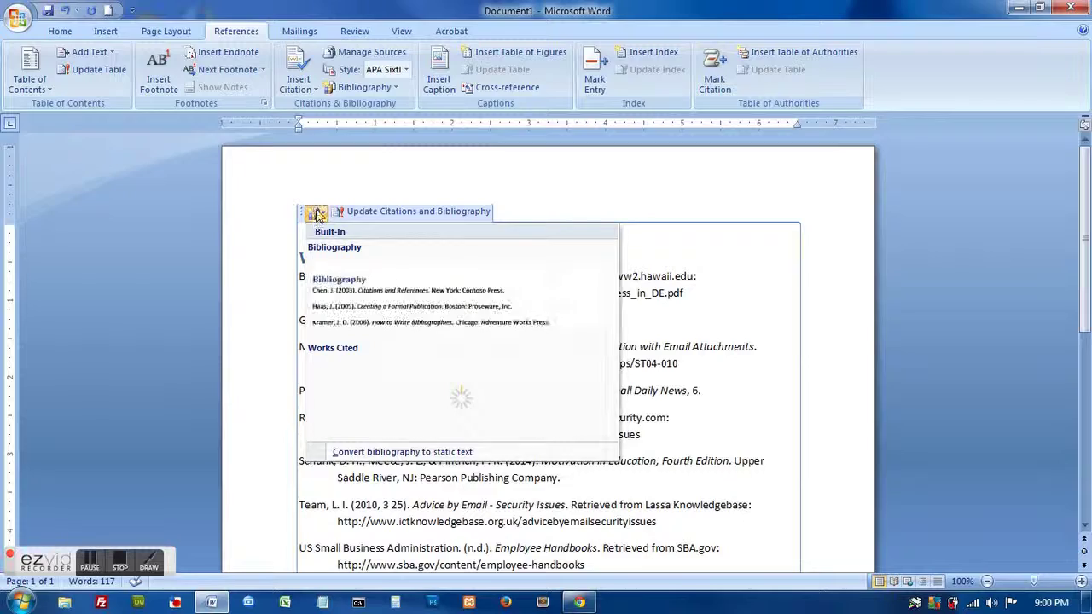
left_click(619, 201)
left_click(814, 520)
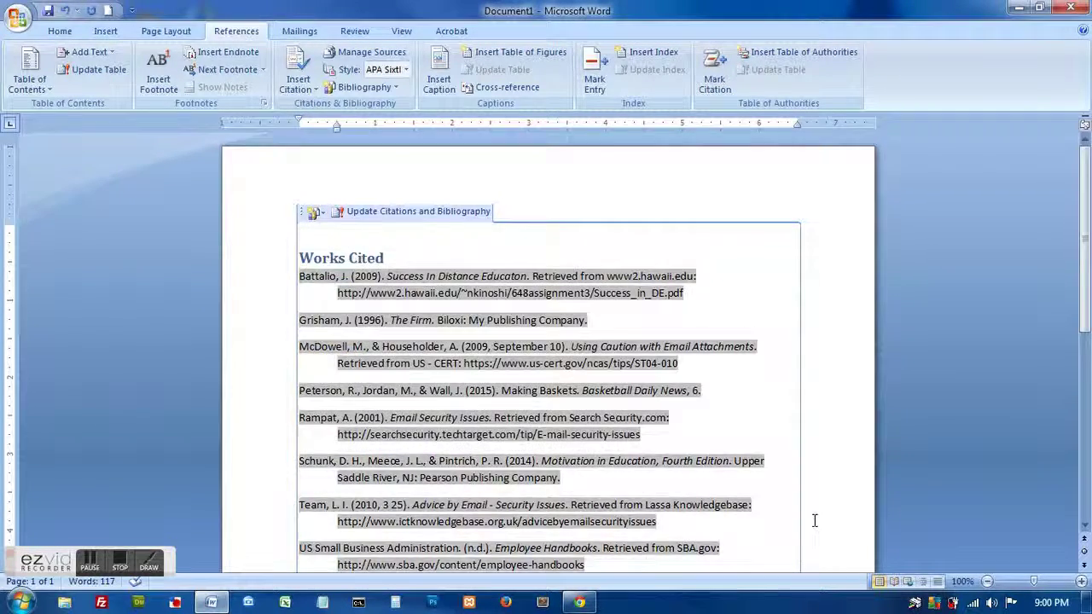
scroll(546, 503, "down", 3)
left_click(269, 492)
scroll(290, 409, "up", 3)
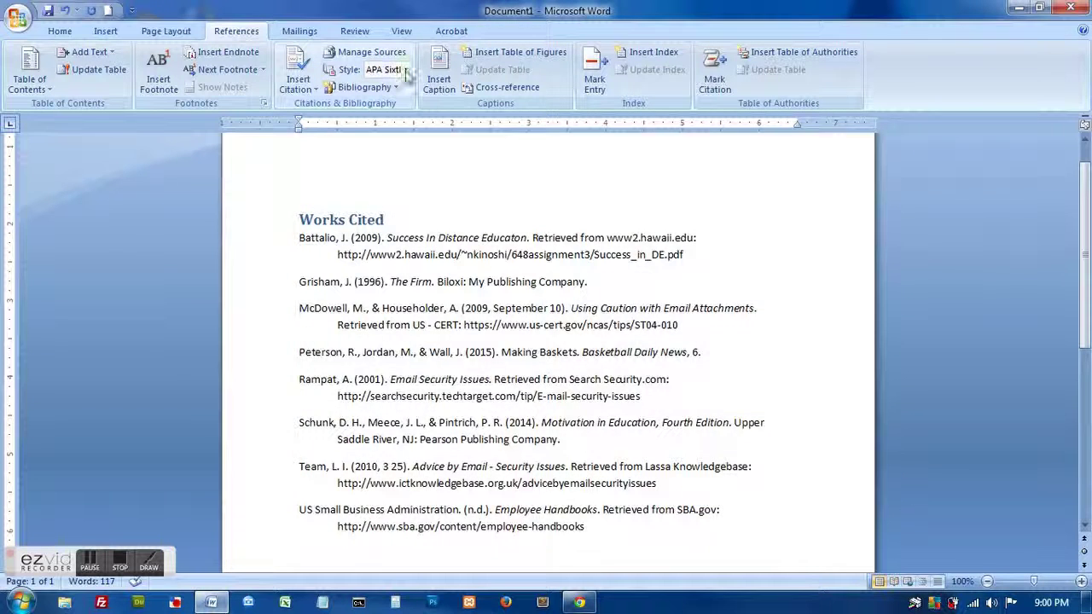
left_click(119, 560)
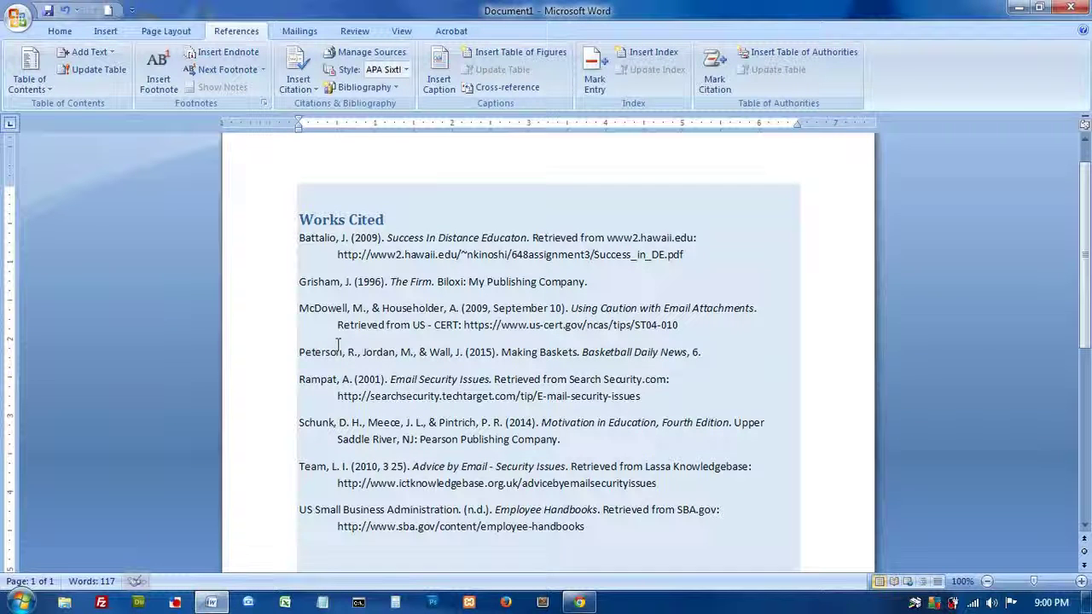